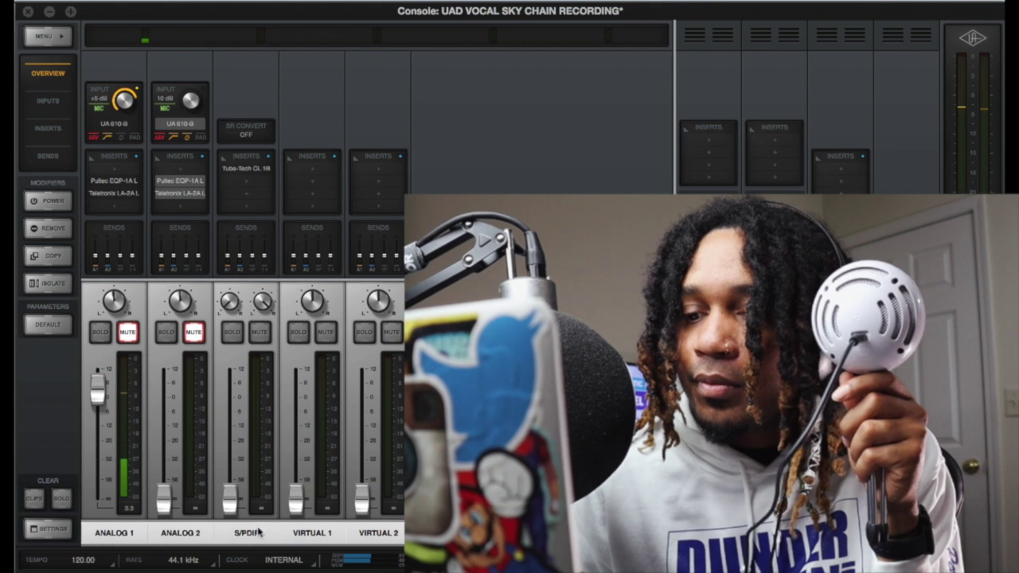
In Logic Pro, turn on input monitoring for track 2 and set its input to Input 1
left_click(307, 566)
left_click(163, 92)
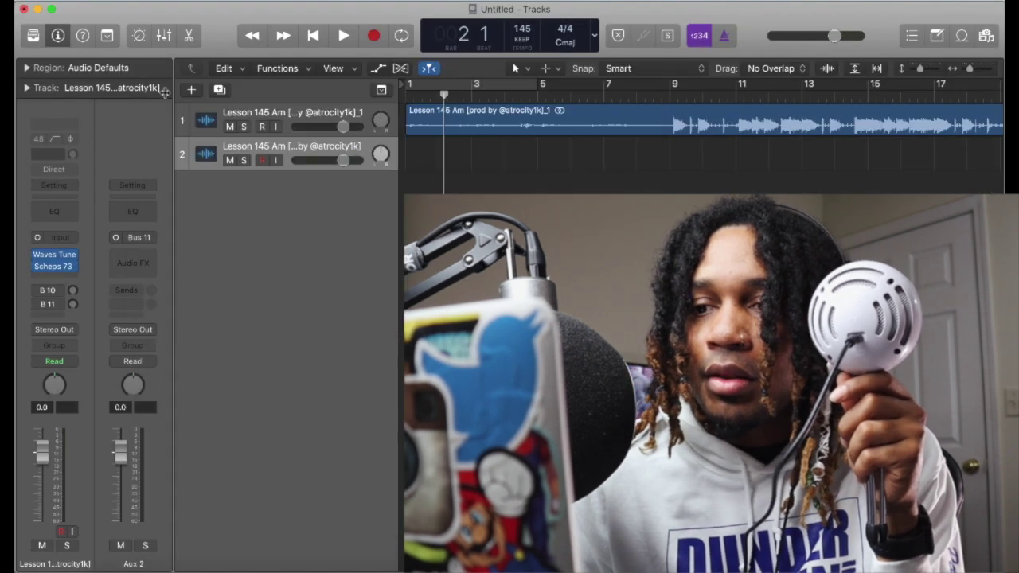
left_click(278, 160)
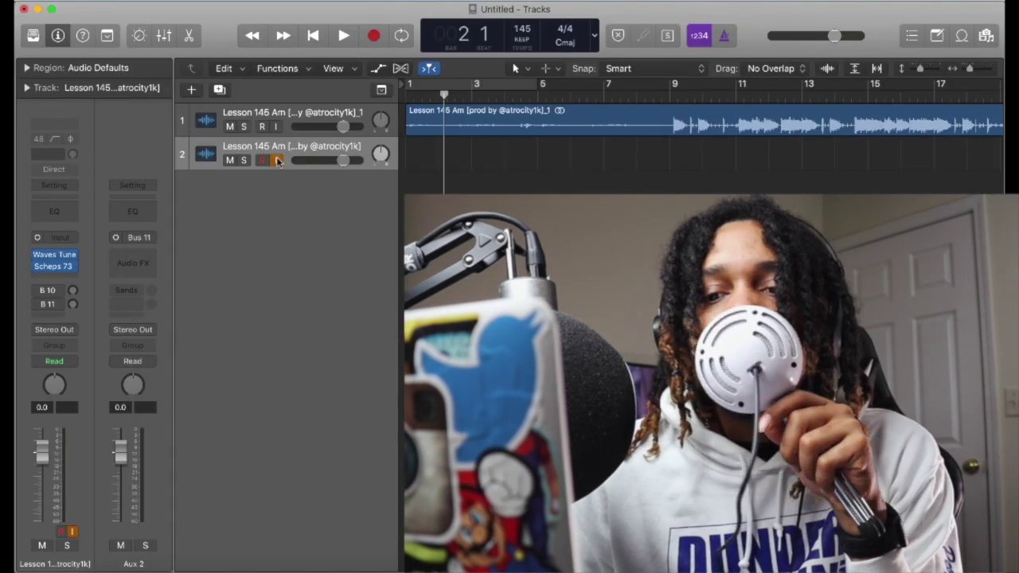
left_click(70, 239)
mouse_move(96, 267)
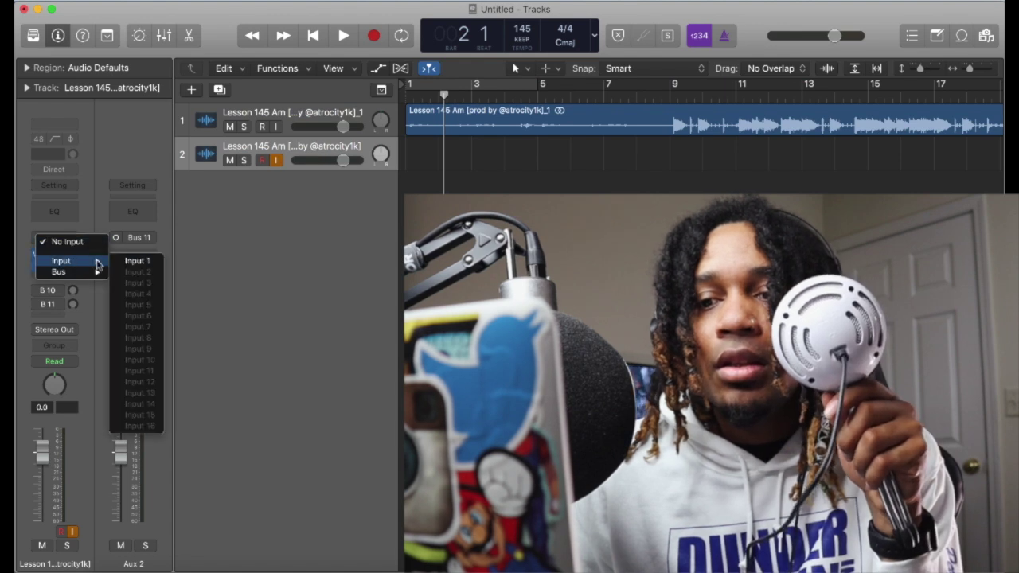
left_click(127, 261)
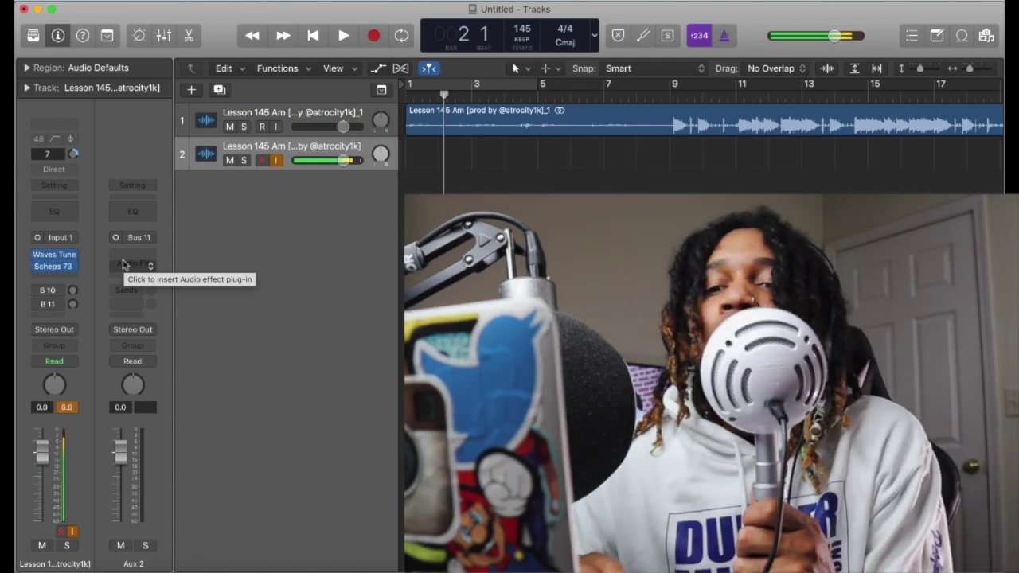
Insert the Comeback Kid delay on the Bus 11 aux channel and adjust its Ducker and Feedback
left_click(123, 264)
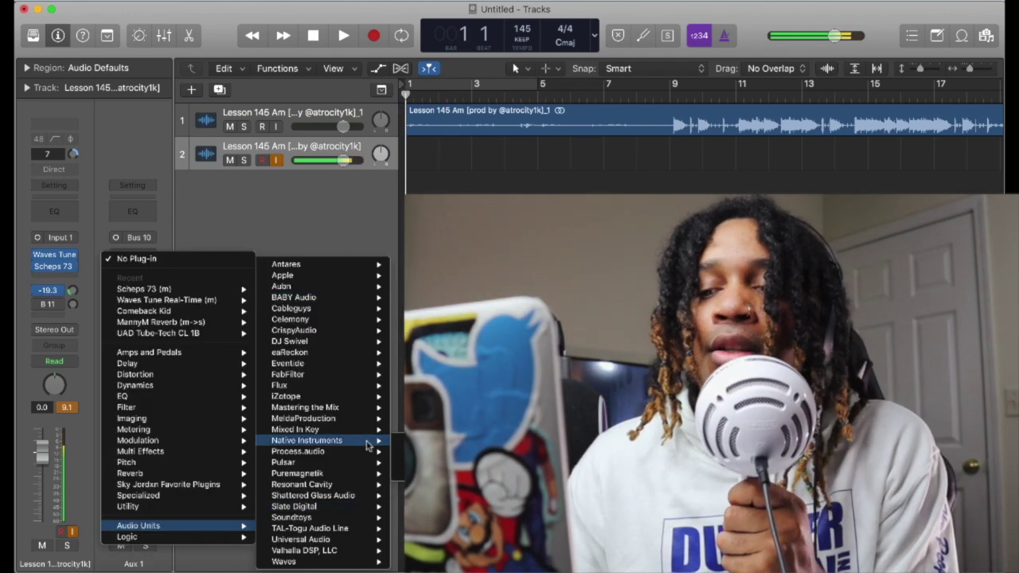
left_click(143, 311)
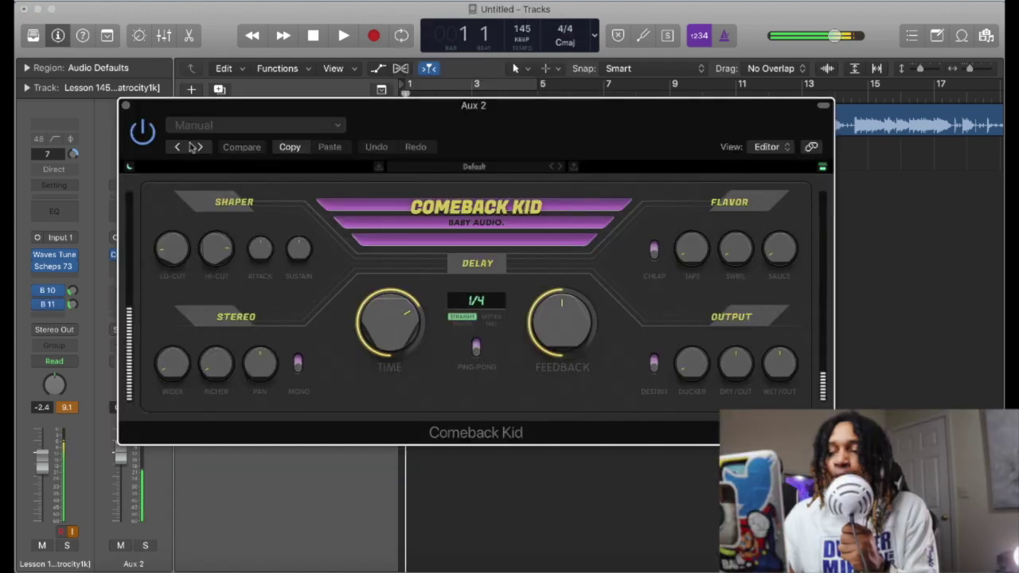
left_click_drag(695, 349, 692, 350)
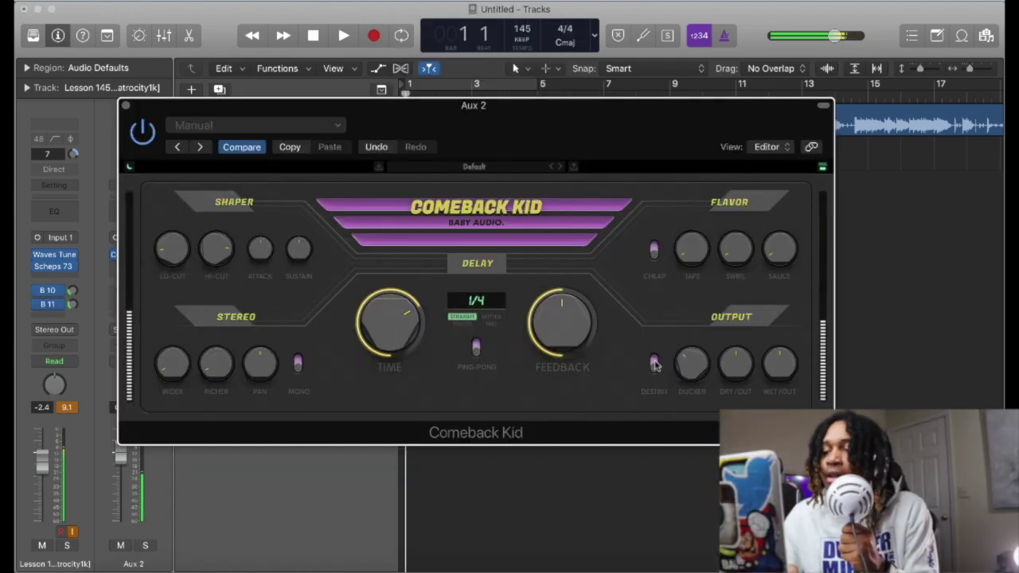
left_click_drag(566, 336, 567, 340)
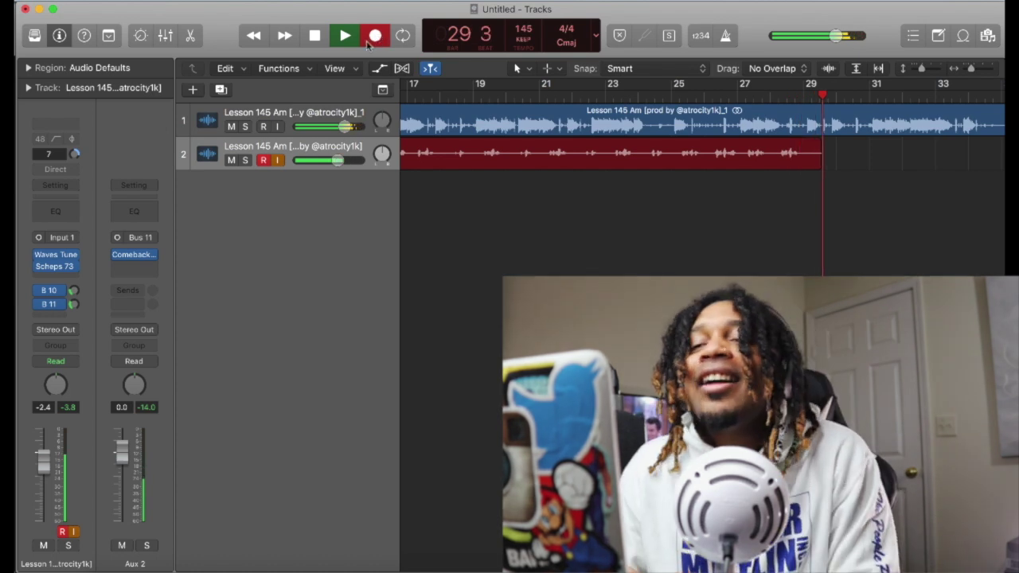
End the first vocal take and move its region onto a new duplicate of track 2
left_click(315, 35)
left_click(315, 35)
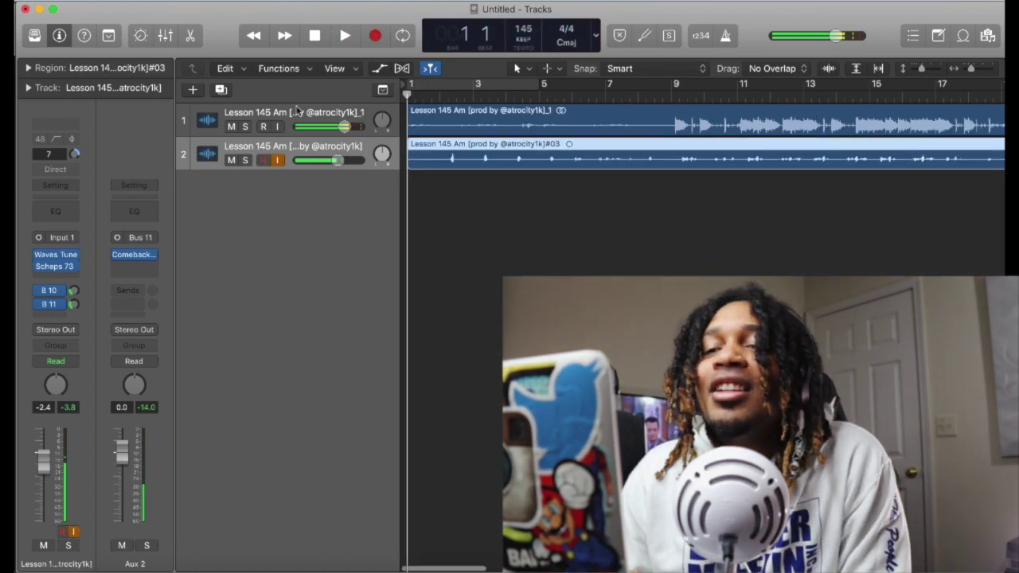
left_click(222, 90)
left_click_drag(494, 164, 494, 199)
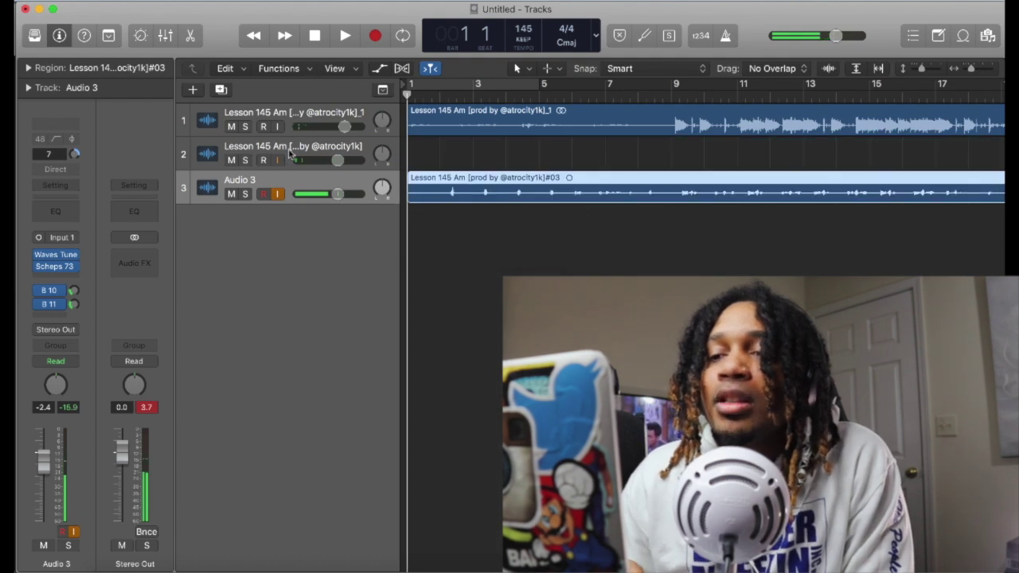
Record a second vocal take on track 2 from bar 1 to about bar 30, with the beat track turned down slightly
left_click(289, 155)
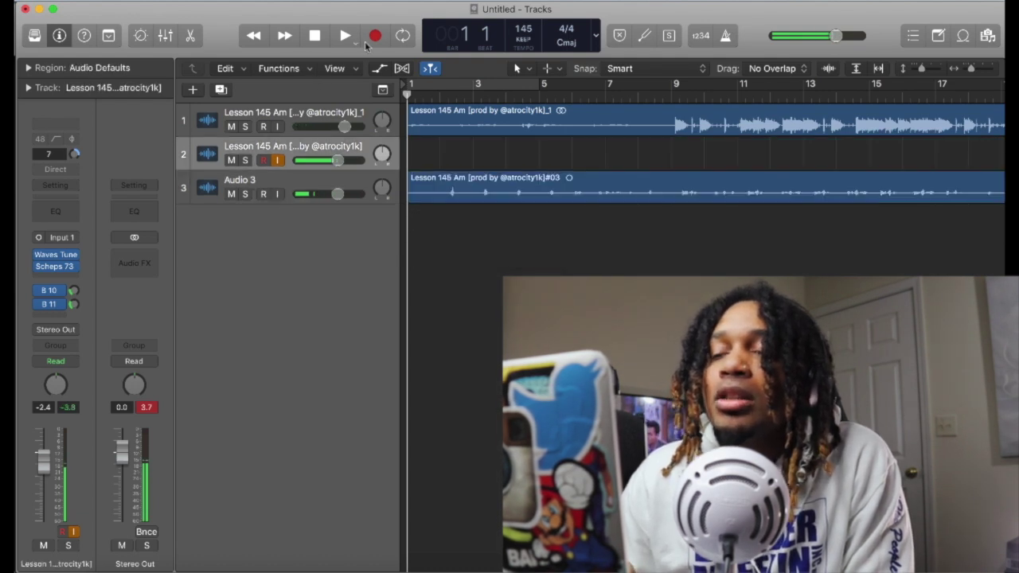
left_click(375, 36)
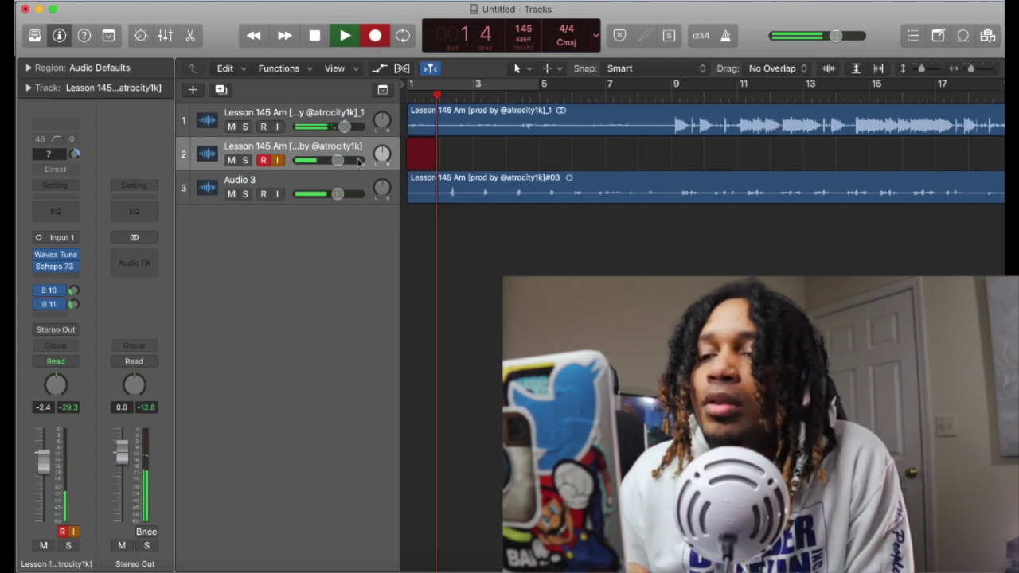
mouse_move(340, 128)
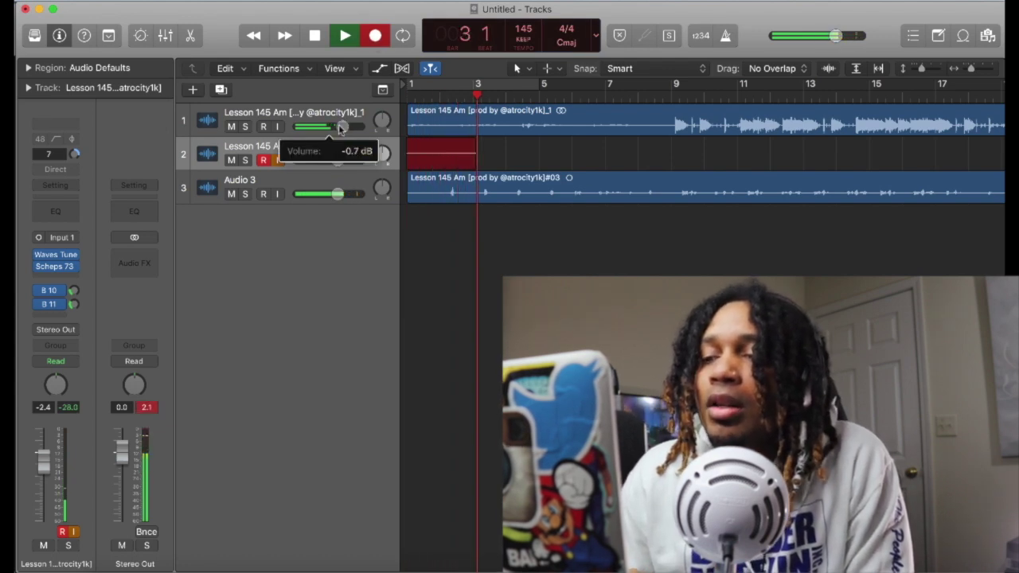
mouse_move(336, 195)
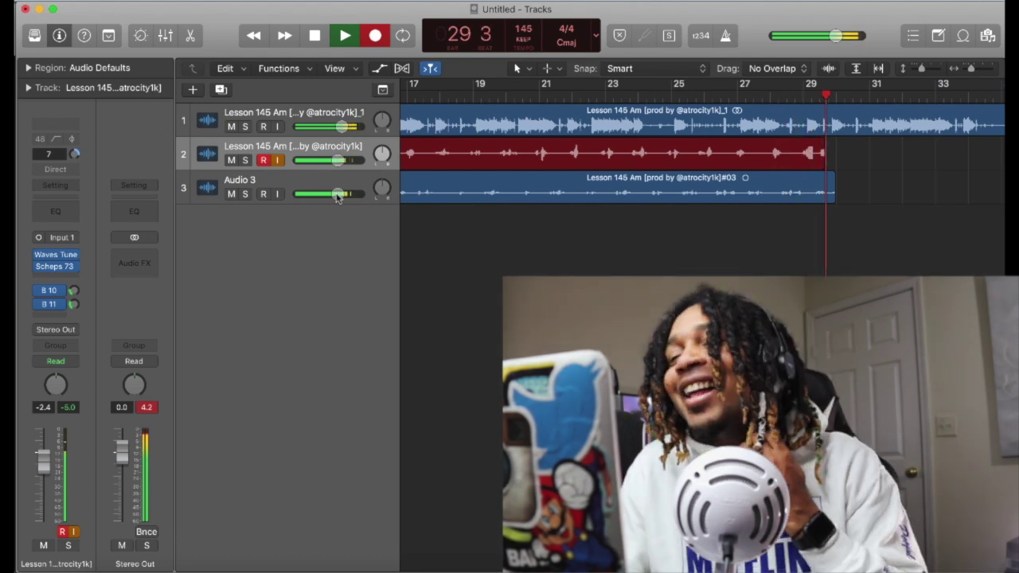
key("space")
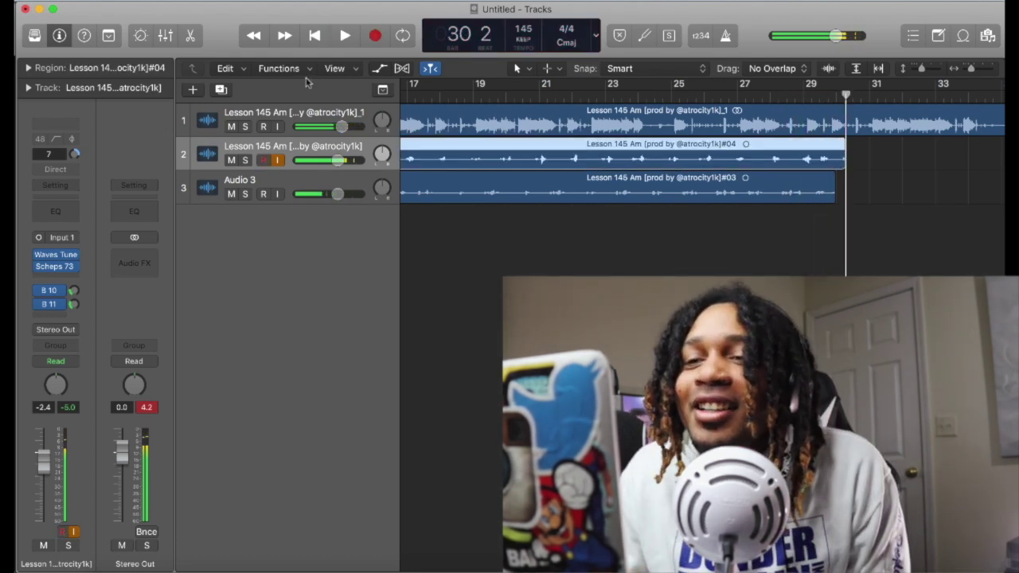
Move the second take onto another new duplicate of track 2 and briefly play the song from the start
left_click(222, 89)
left_click_drag(487, 167, 480, 196)
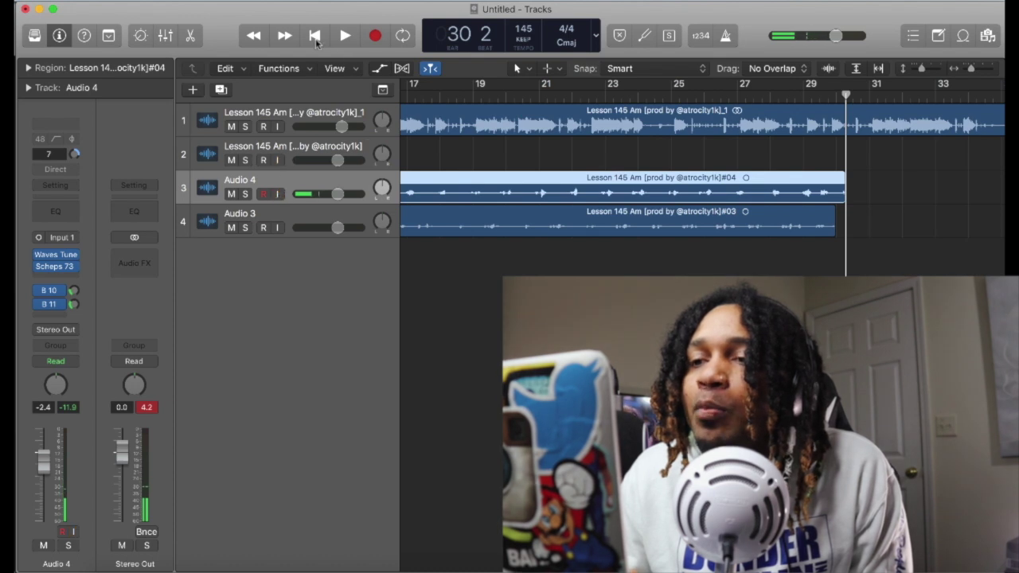
key("Return")
key("space")
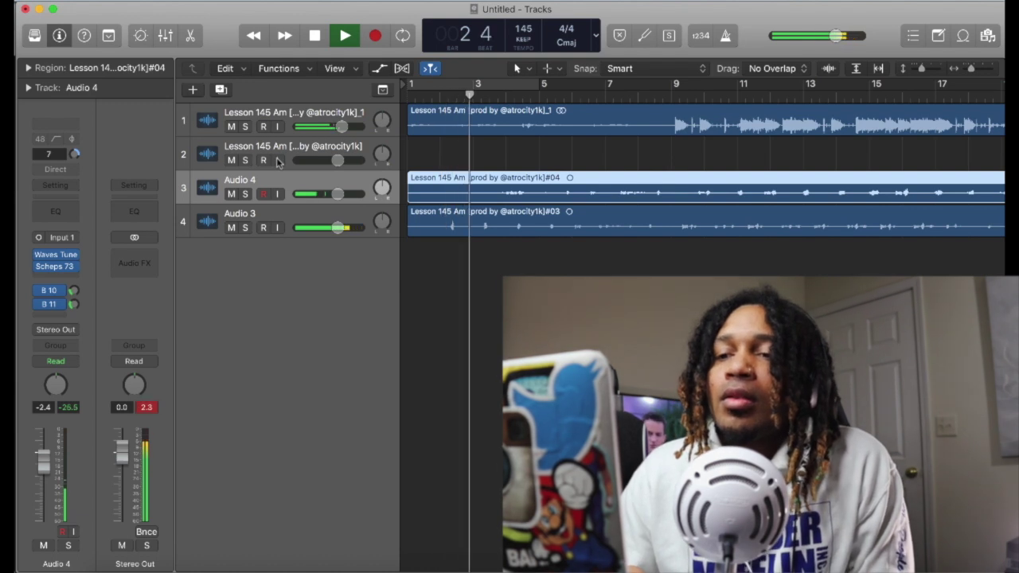
key("space")
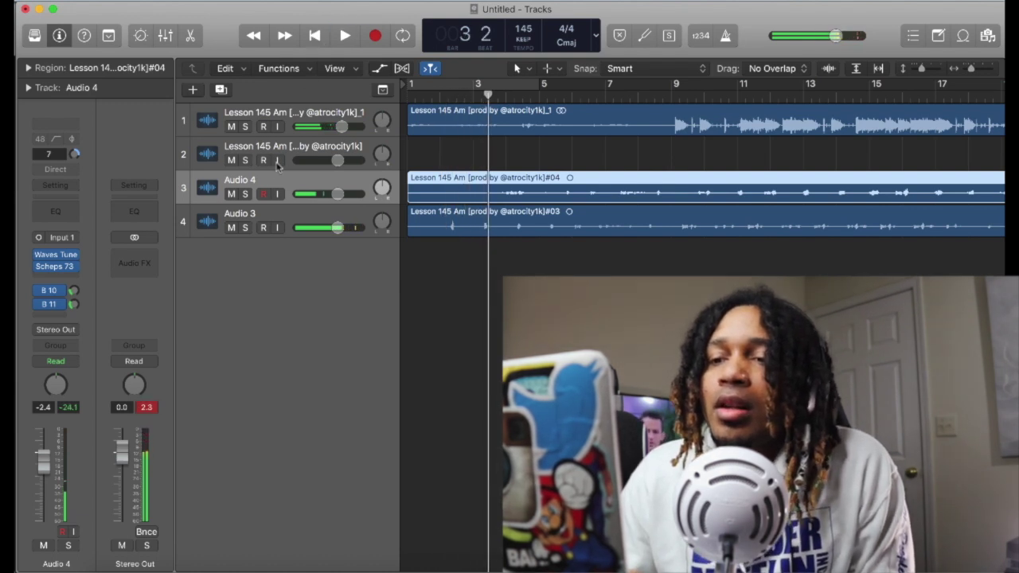
Lower the volume of track 2 to -2.6 dB and resume playback
left_click(302, 149)
left_click_drag(337, 160, 335, 161)
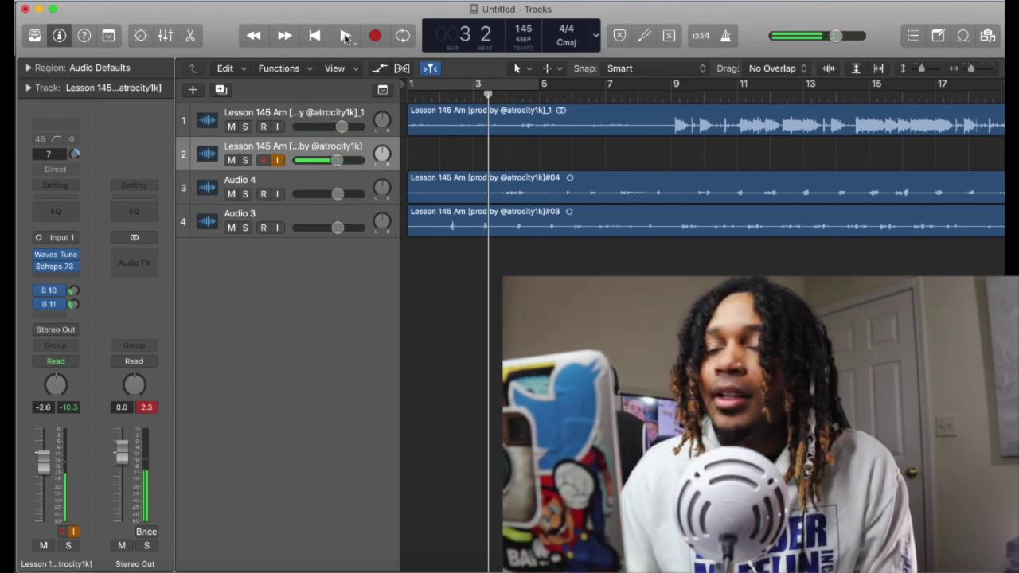
left_click(345, 36)
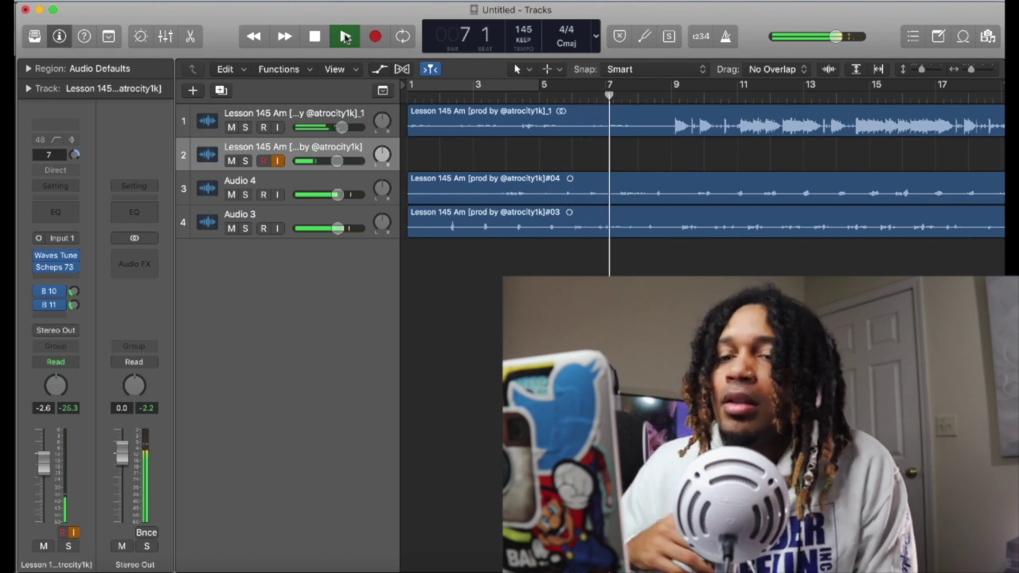
Insert the Waves NS1 (m) noise suppressor on Audio 3 and set its fader to about 68
left_click(293, 218)
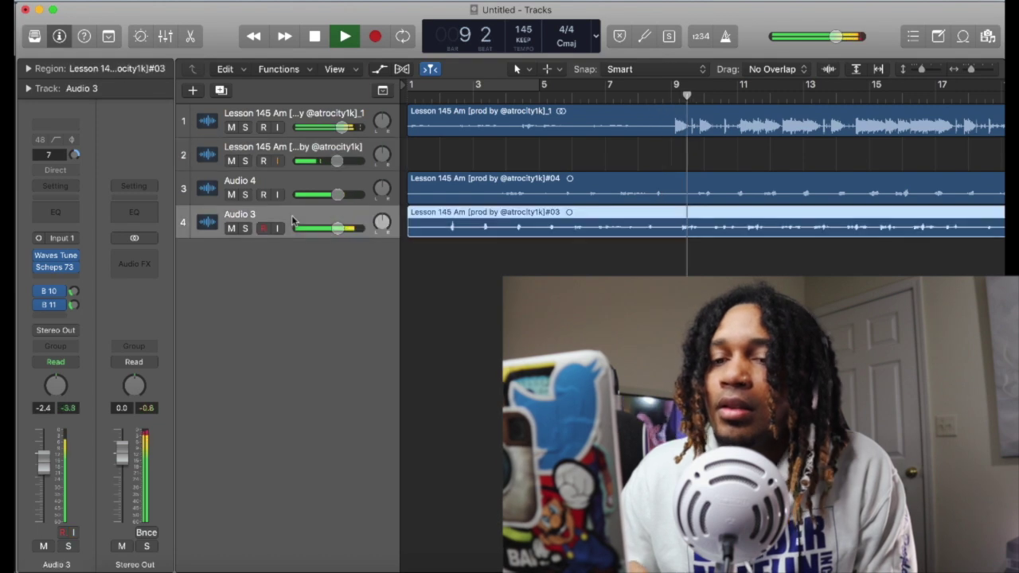
left_click(70, 278)
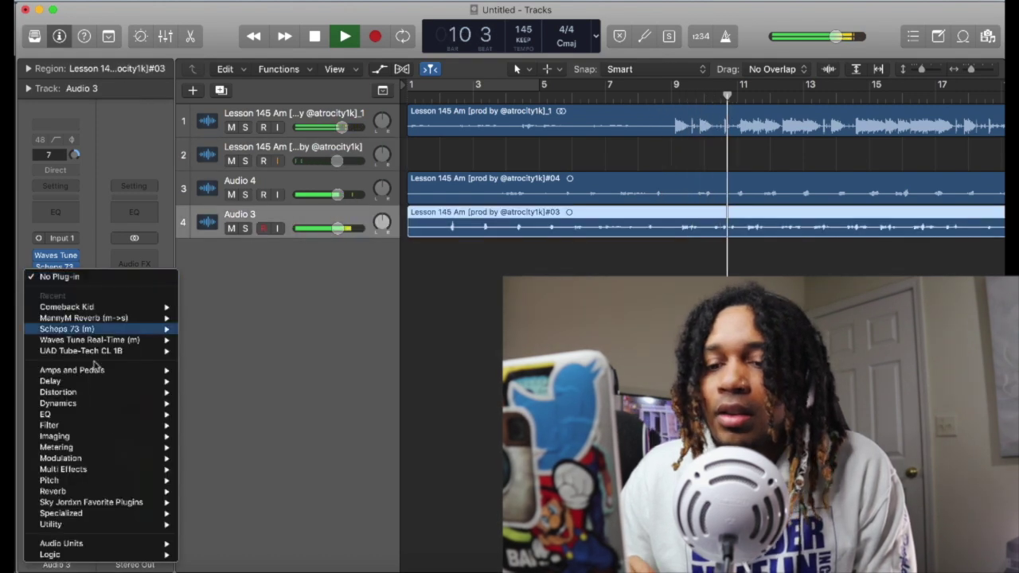
mouse_move(109, 546)
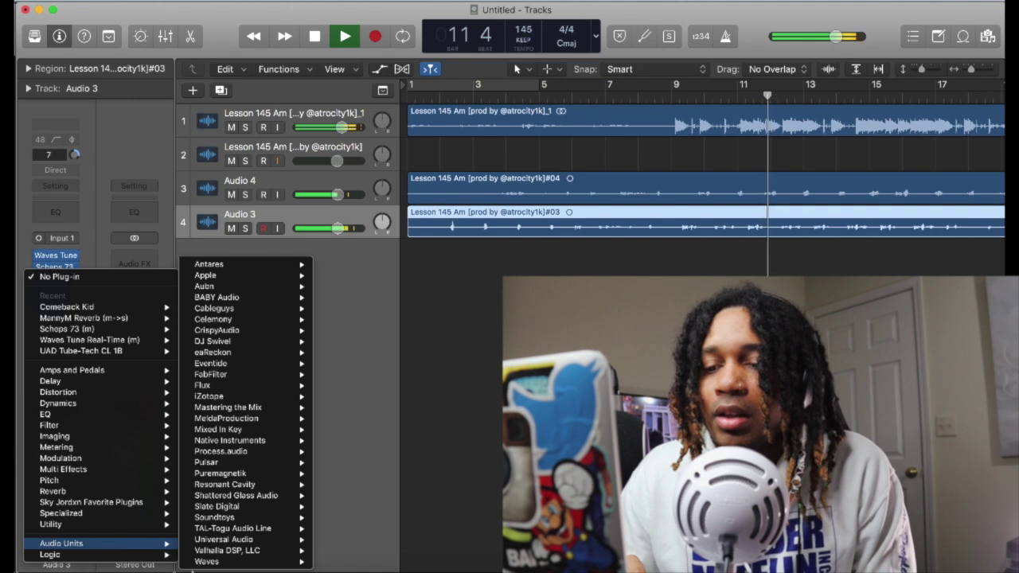
mouse_move(239, 561)
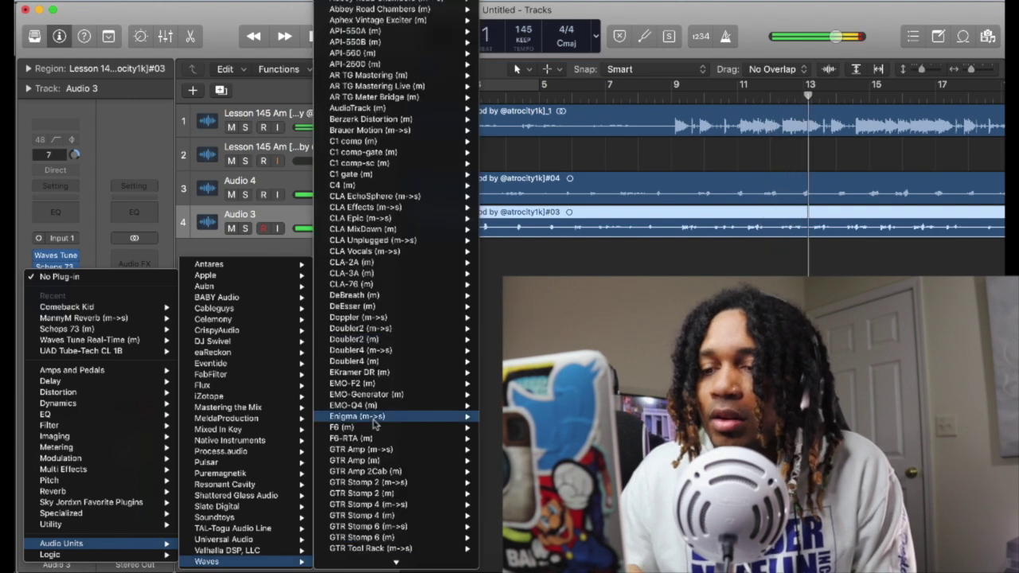
scroll(374, 422, "down", 10)
scroll(375, 422, "down", 7)
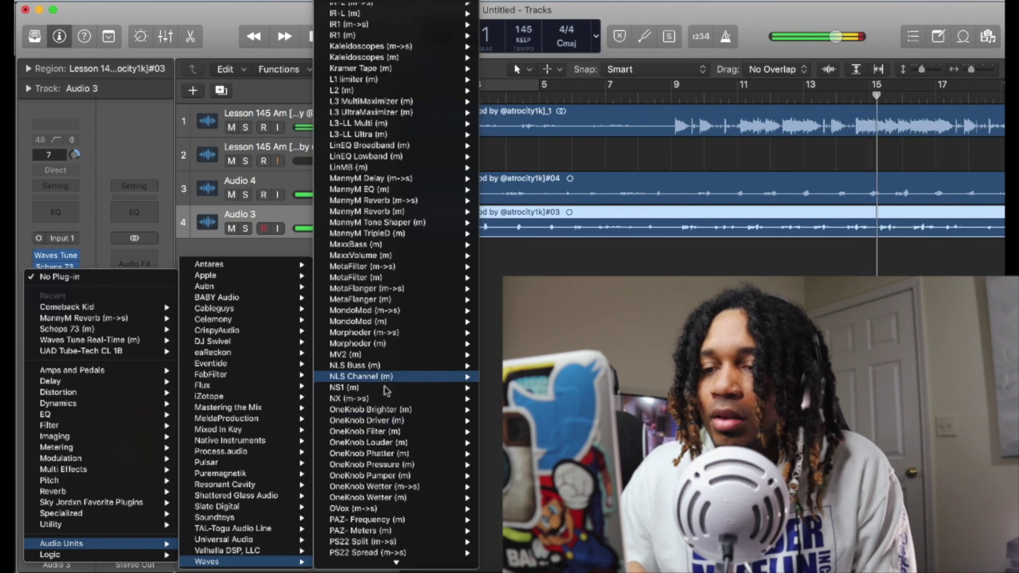
left_click(495, 387)
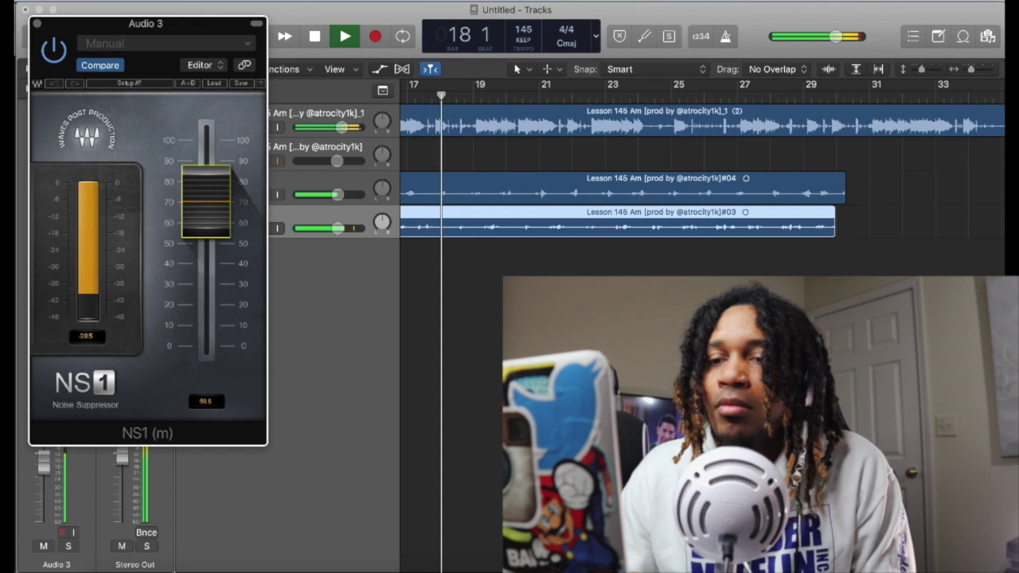
left_click_drag(213, 170, 214, 174)
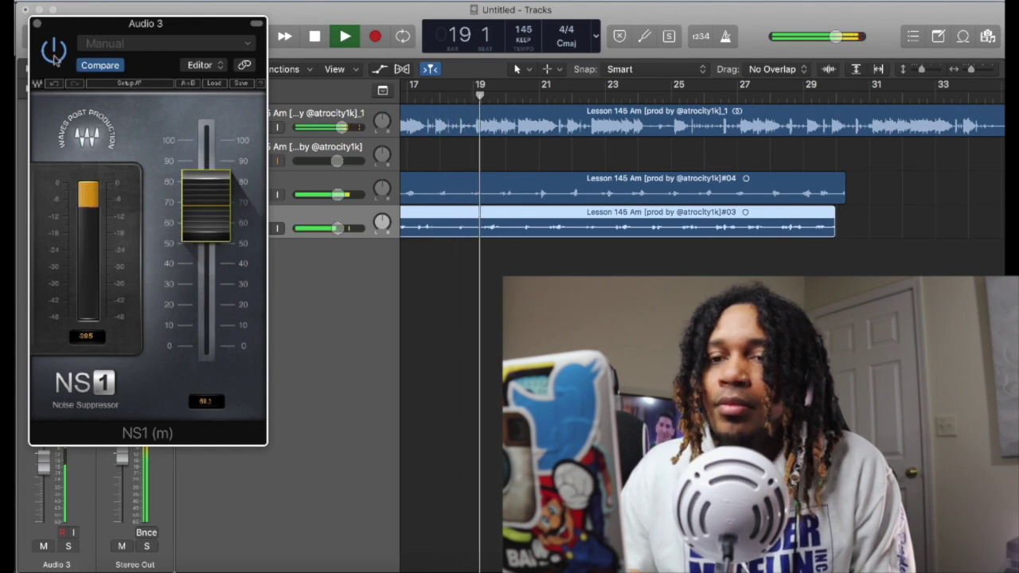
key("v")
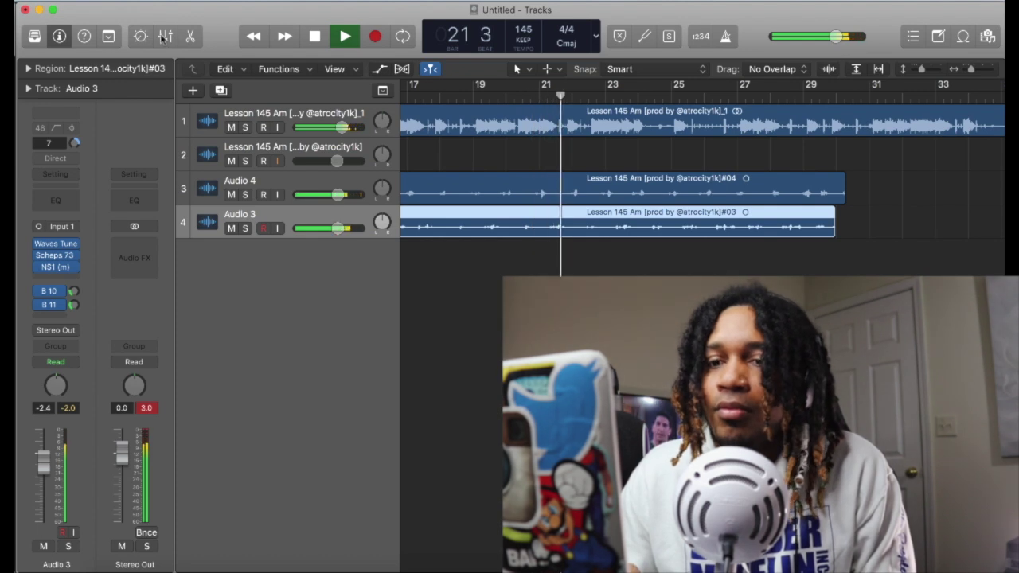
Copy the NS1 plug-in from Audio 3 to Audio 4 and track 2 in the mixer, and return the playhead to bar 1
key("x")
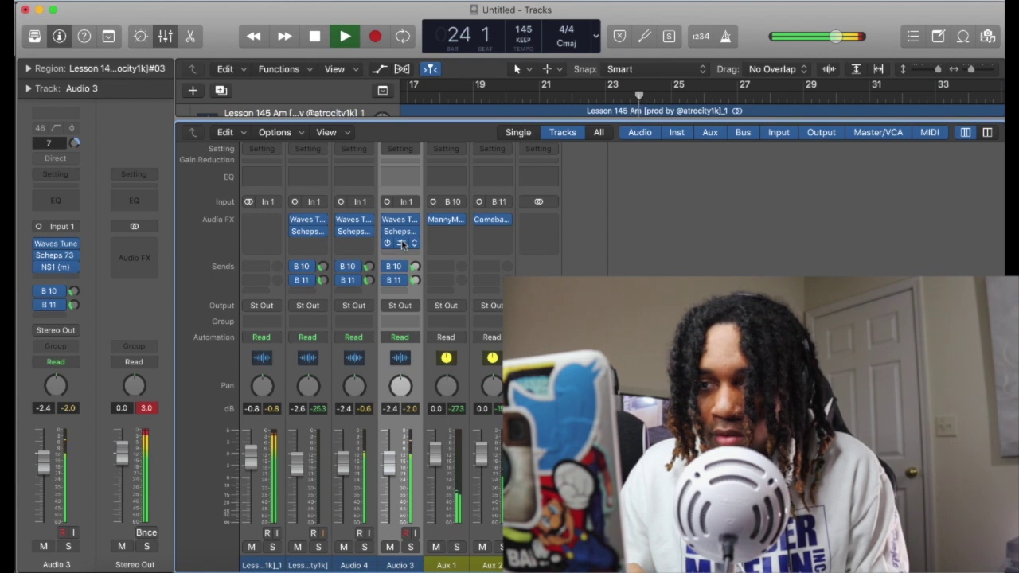
left_click_drag(402, 245, 353, 245)
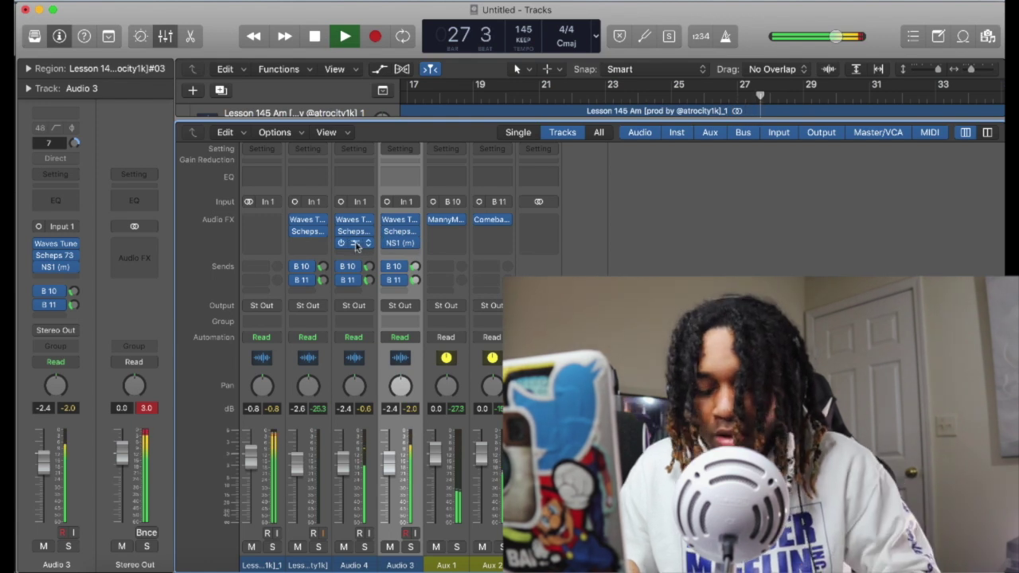
left_click_drag(355, 246, 318, 244)
left_click(315, 37)
left_click(315, 36)
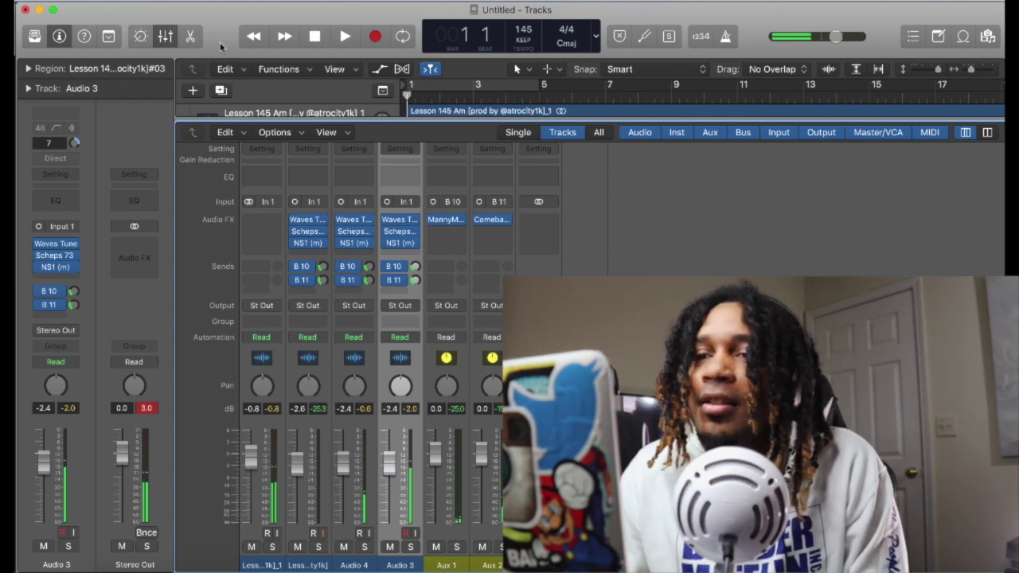
left_click(165, 36)
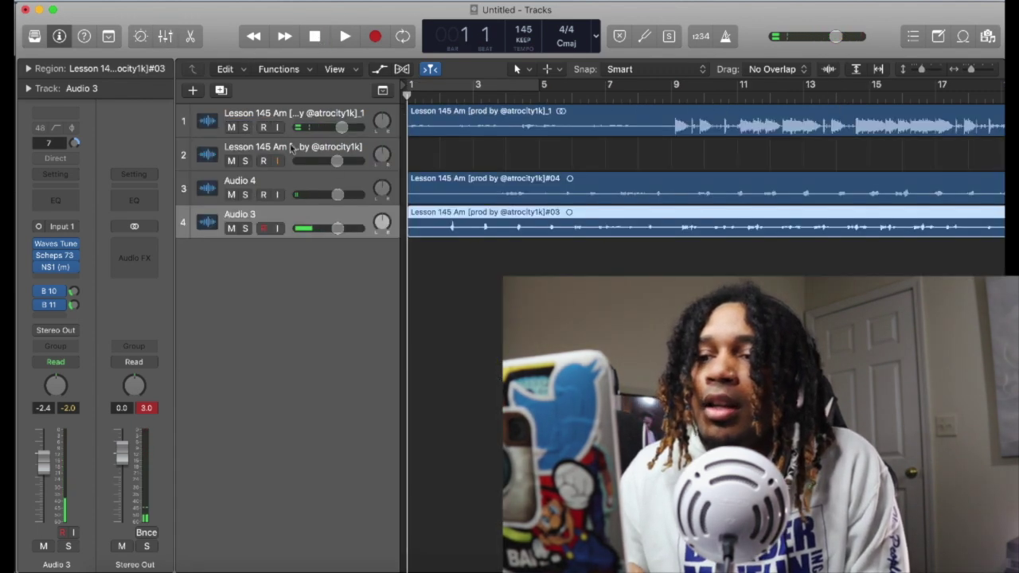
Add another duplicate of track 2 with its settings and reselect track 2 for the next recording
left_click(292, 150)
left_click(344, 161)
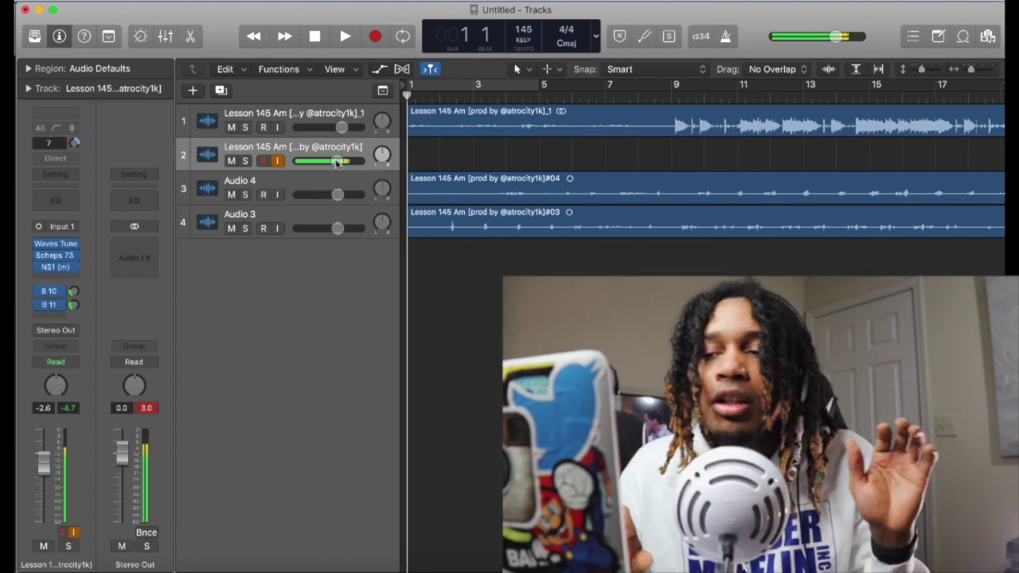
left_click(314, 40)
left_click(221, 90)
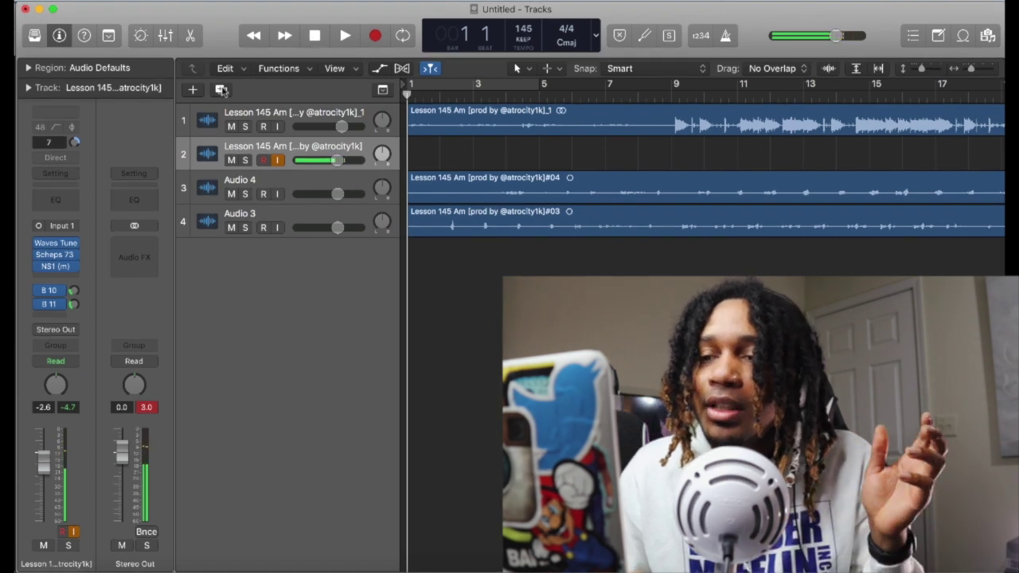
left_click(319, 155)
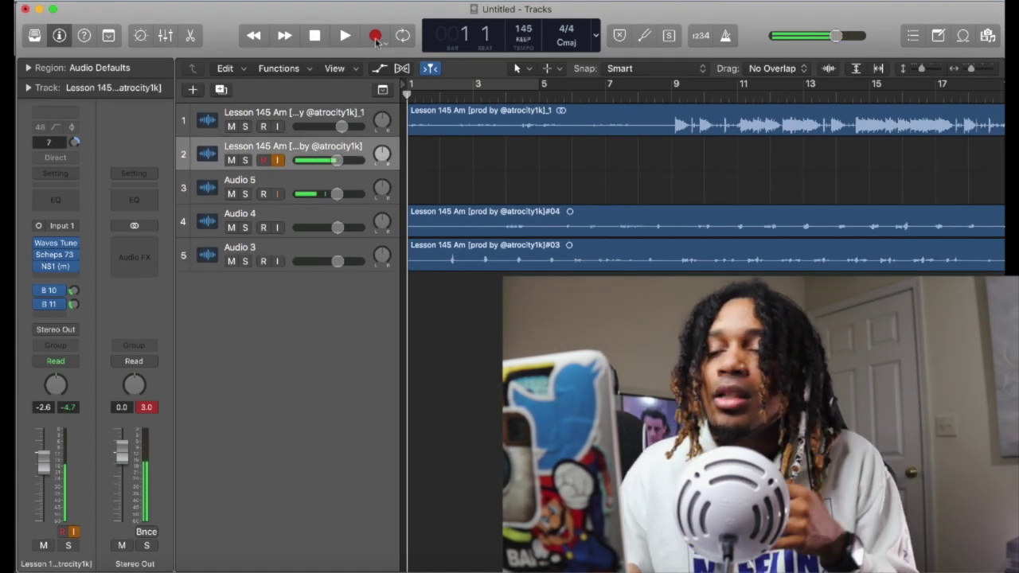
Record a vocal take on track 2 from bar 1 to about bar 26 and move the recorded region down to Audio 5
left_click(374, 35)
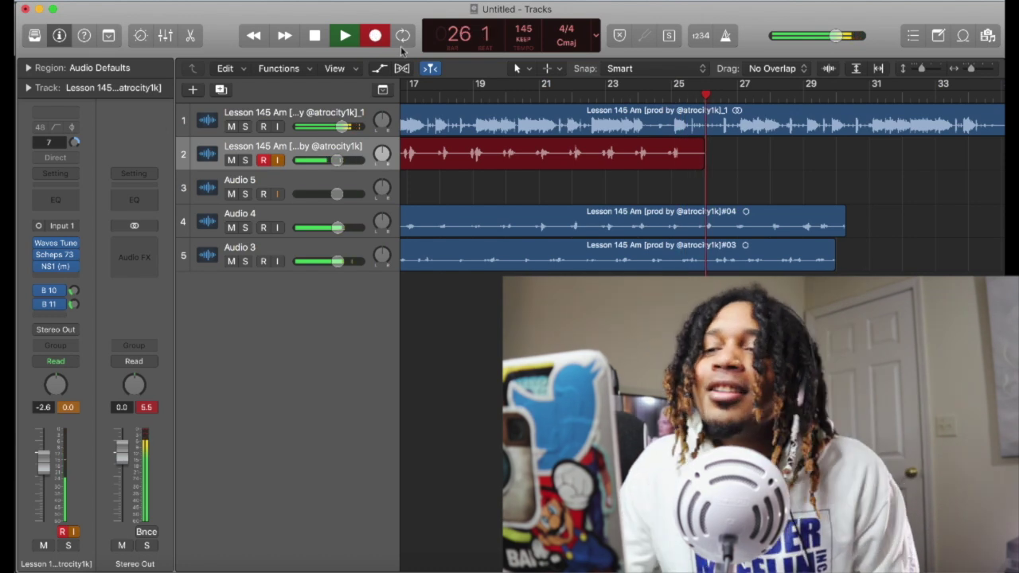
key("space")
scroll(579, 223, "left", 10)
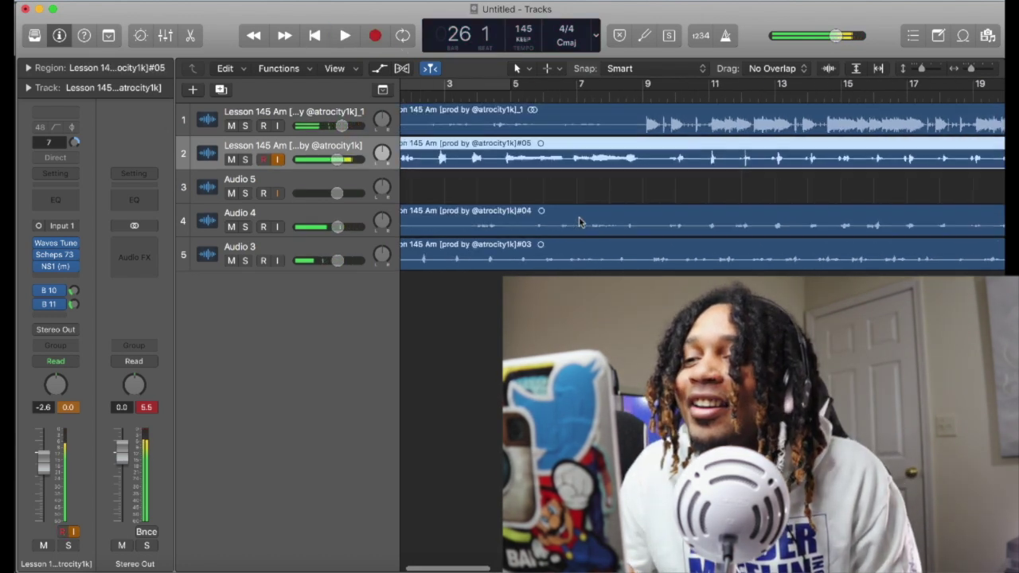
left_click_drag(589, 158, 590, 195)
scroll(590, 195, "left", 2)
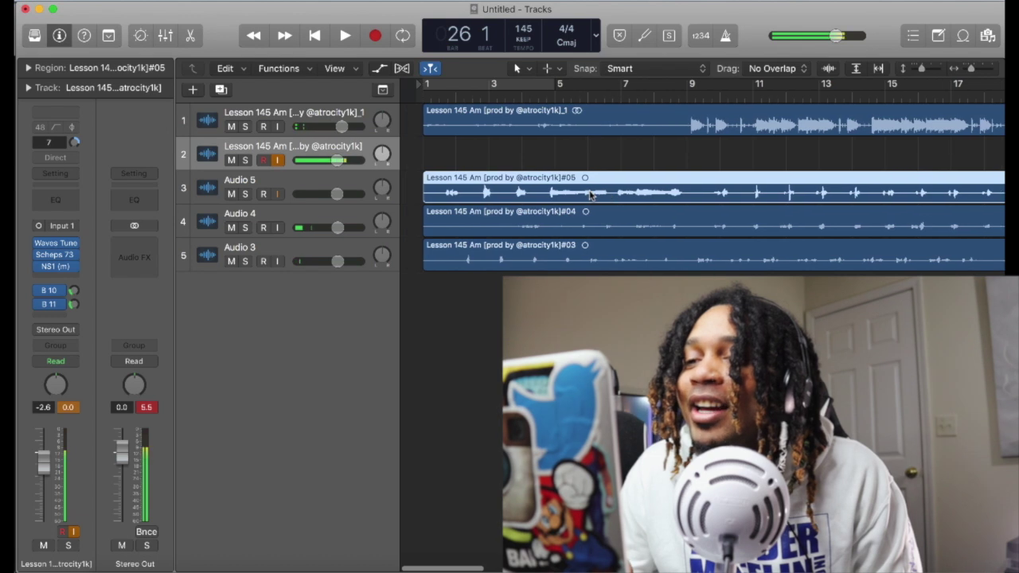
scroll(590, 195, "left", 1)
Play the arrangement from bar 7 and lower the Audio 5 volume to -5.2 dB
left_click(621, 94)
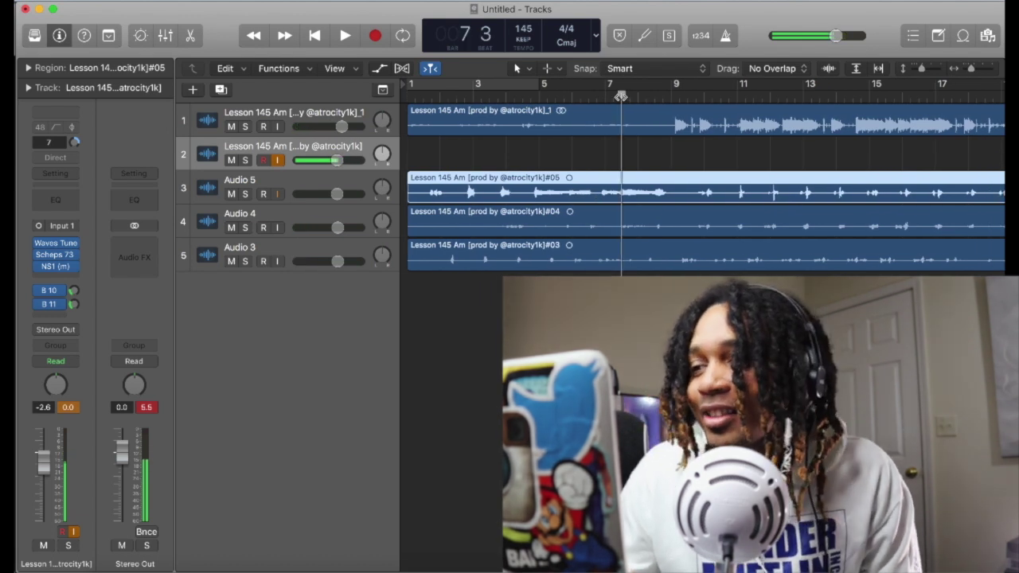
key("space")
mouse_move(345, 197)
left_mouse_down()
mouse_move(320, 194)
mouse_move(328, 194)
left_mouse_up()
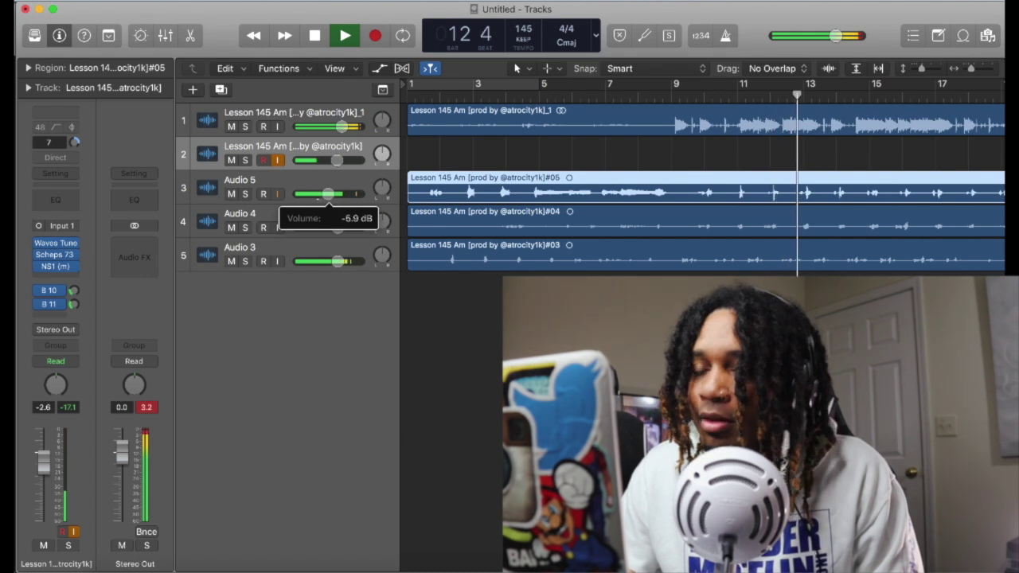
Add a Channel EQ to Audio 5 with a -24 dB low shelf at 360 Hz, a deep high-shelf cut and a boost near 1 kHz
left_click(318, 181)
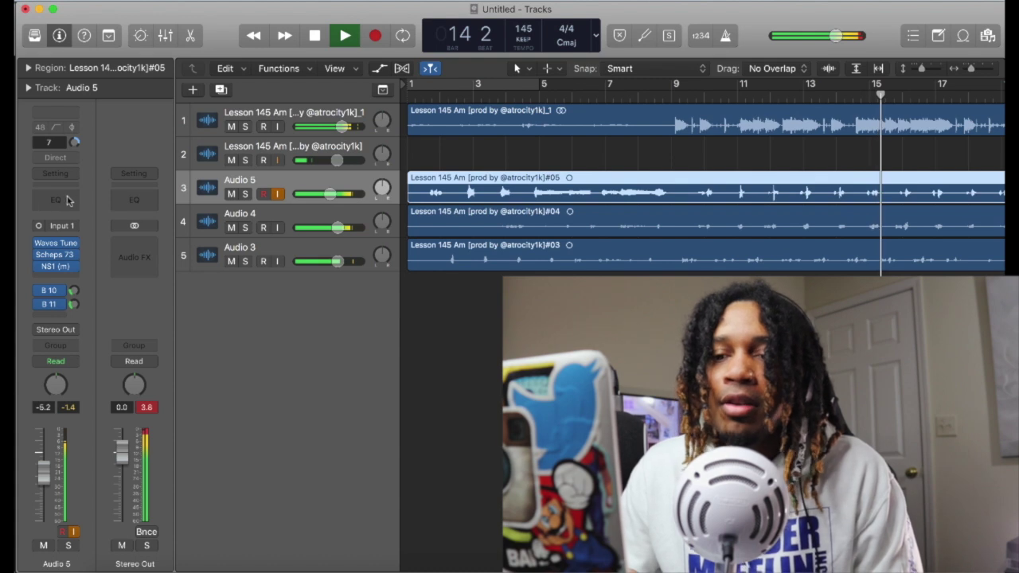
left_click(71, 201)
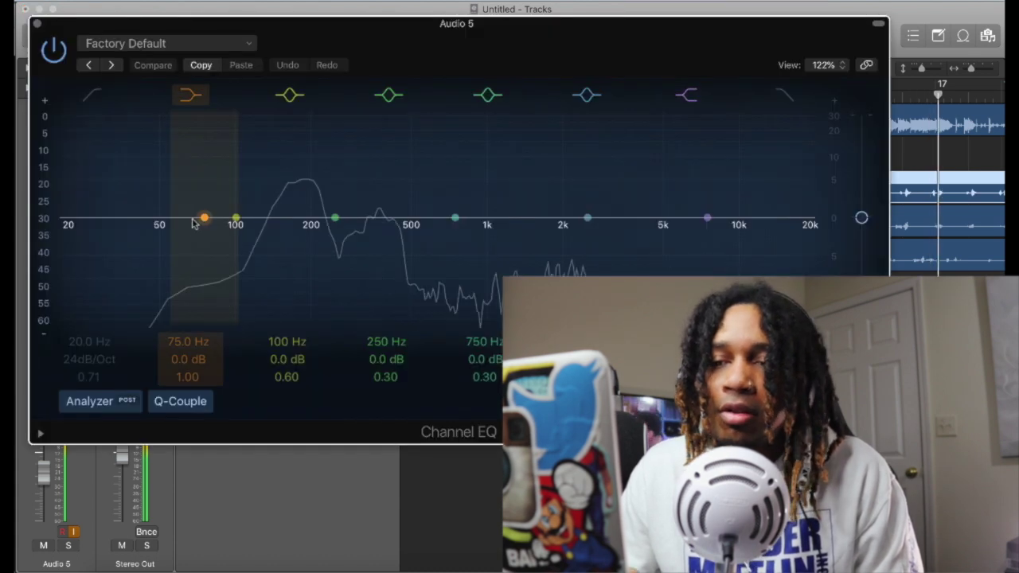
left_click_drag(204, 220, 391, 391)
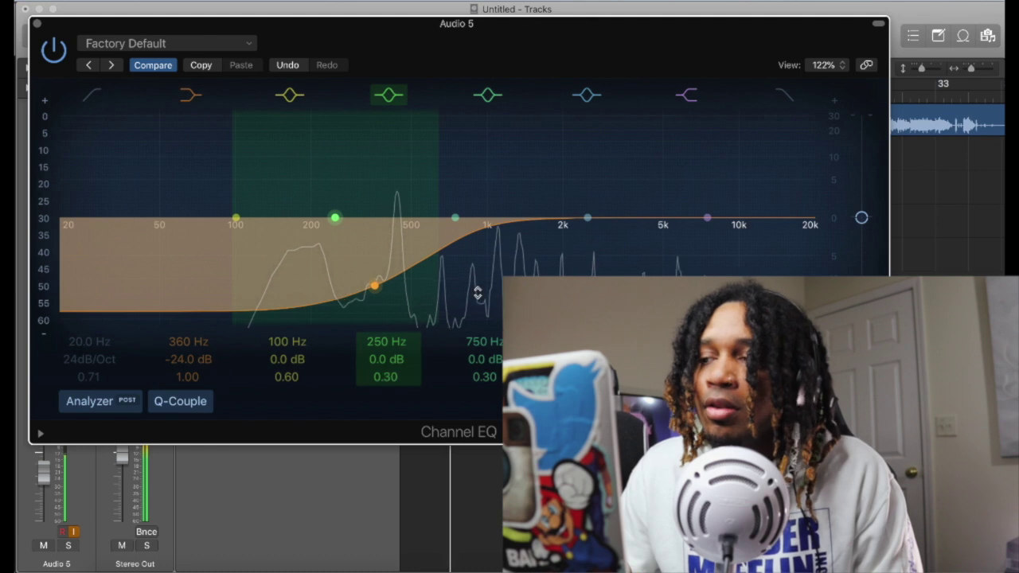
left_click_drag(705, 218, 662, 310)
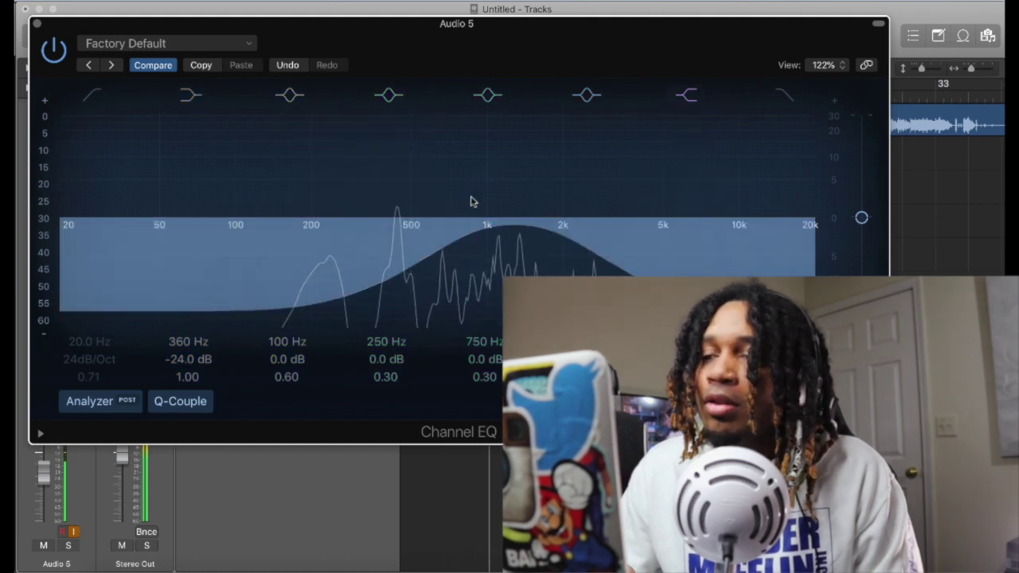
left_click_drag(580, 214, 477, 187)
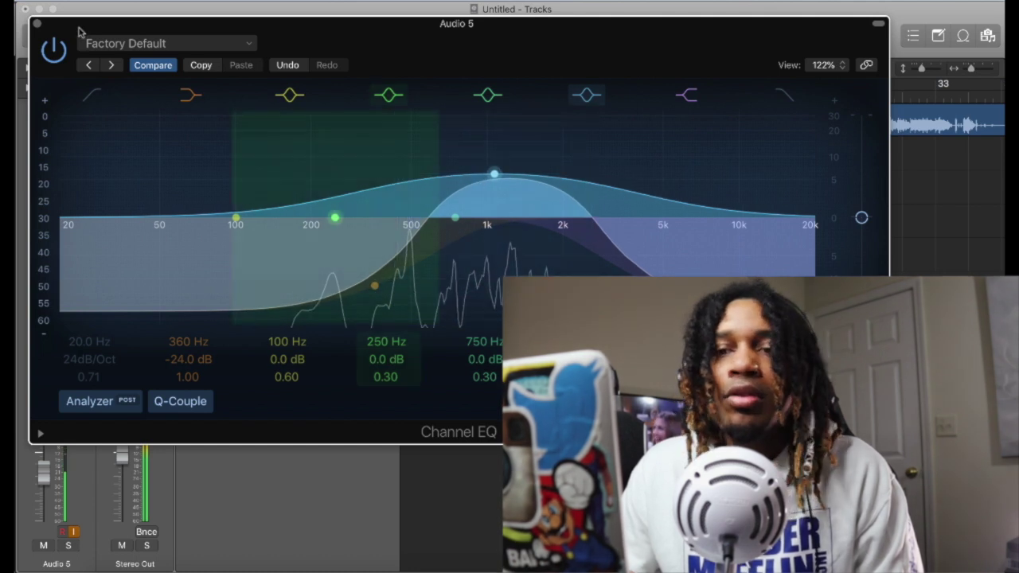
key("super+w")
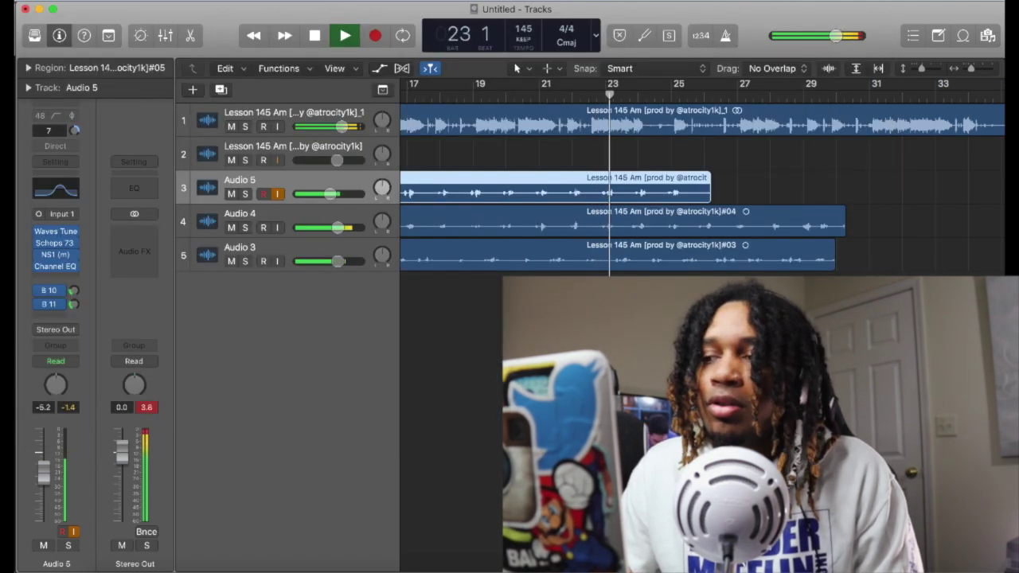
Pan Audio 5 slightly left to -13
left_click_drag(382, 188, 382, 171)
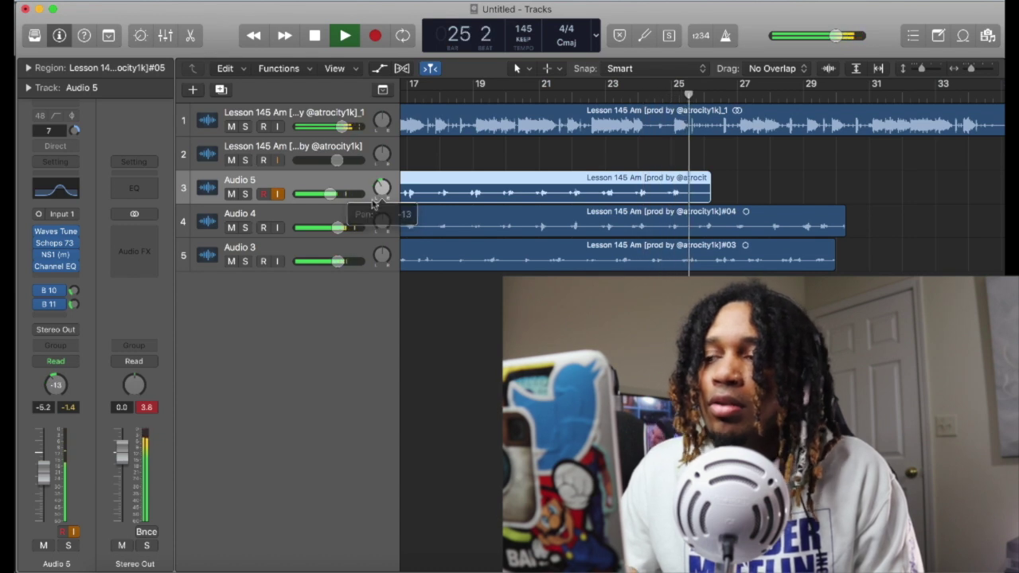
scroll(750, 258, "left", 5)
scroll(750, 257, "left", 3)
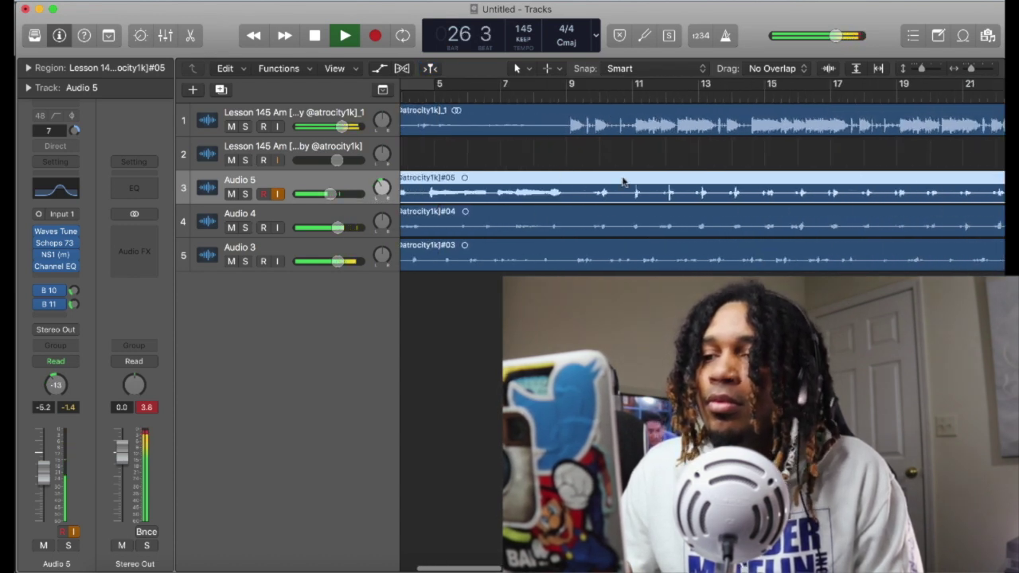
scroll(623, 181, "left", 3)
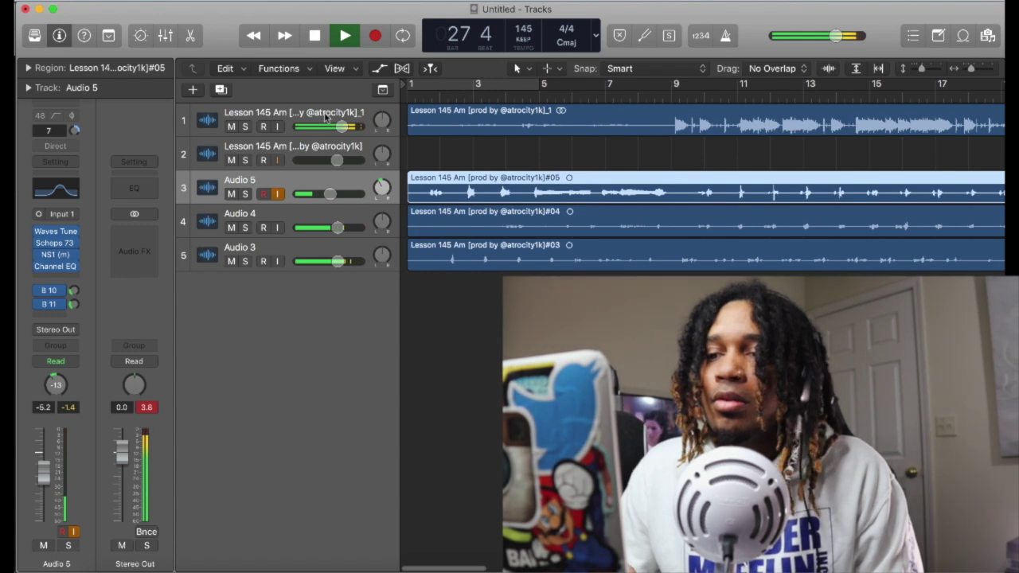
Duplicate Audio 5 with its settings, place the new track above it panned slightly right, and reselect track 2
left_click(221, 90)
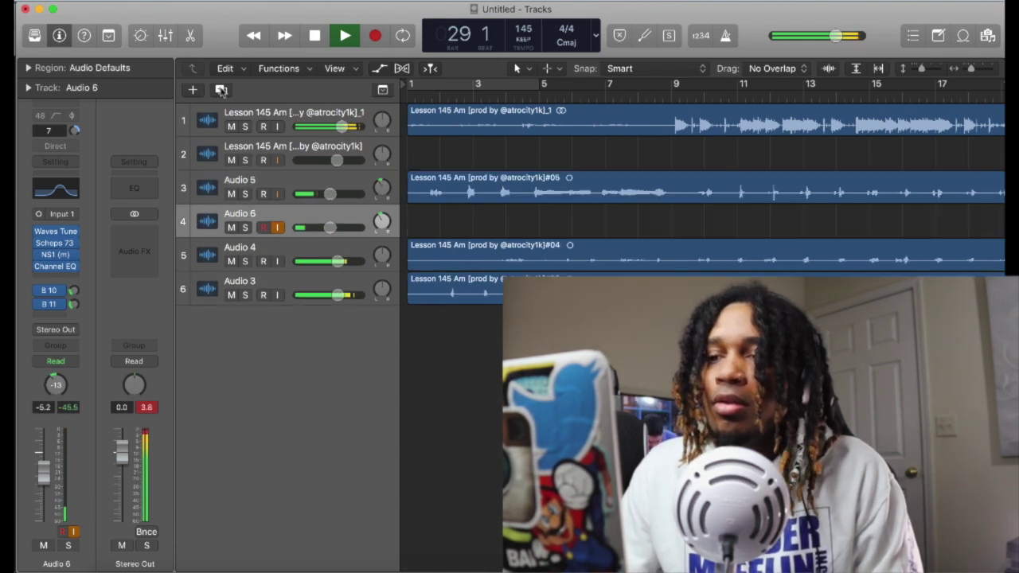
left_click_drag(339, 216, 406, 197)
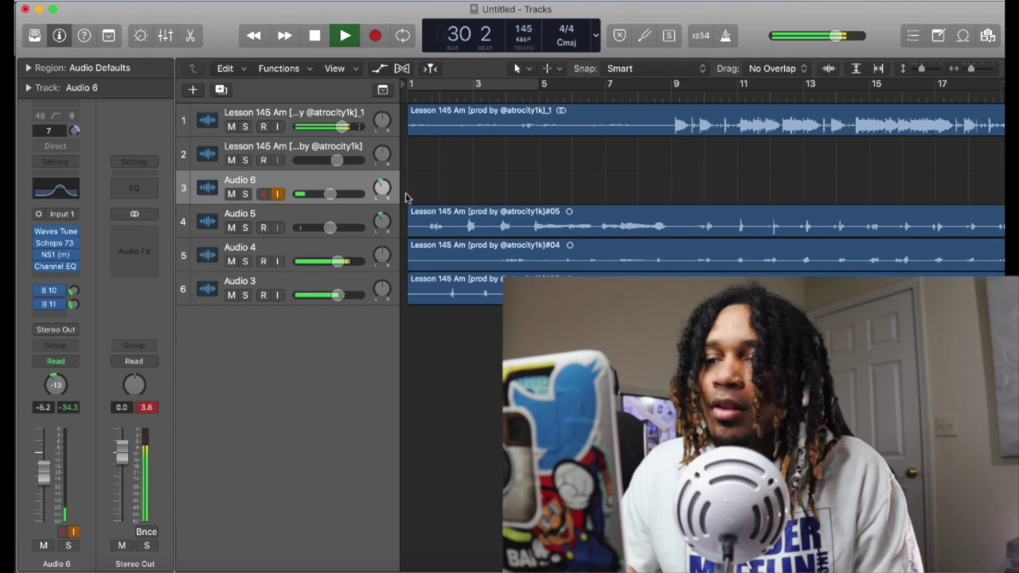
left_click(342, 152)
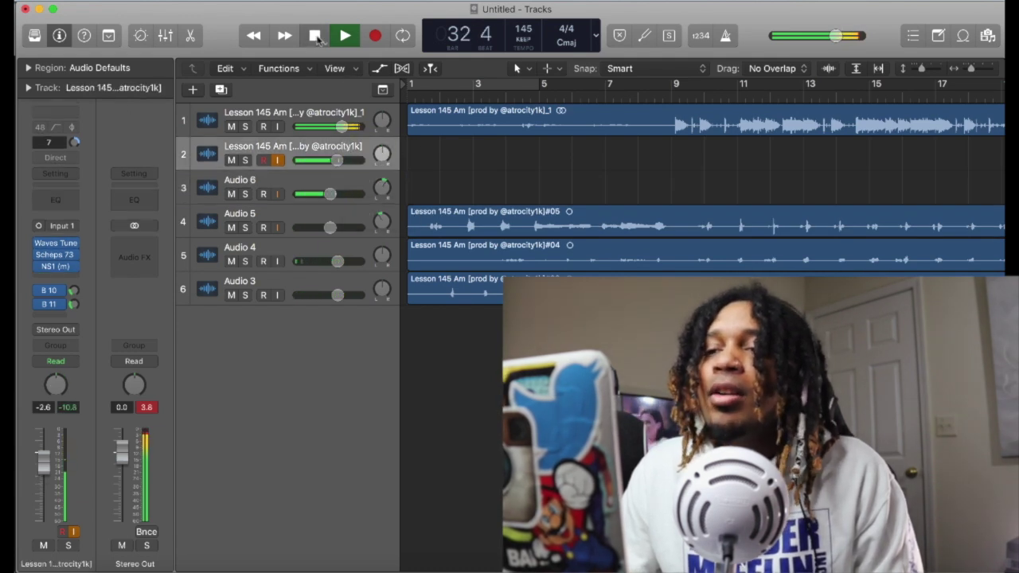
Start recording a take on track 2 from bar 1 and lower the Audio 5 volume while it runs
left_click(346, 35)
left_click(375, 36)
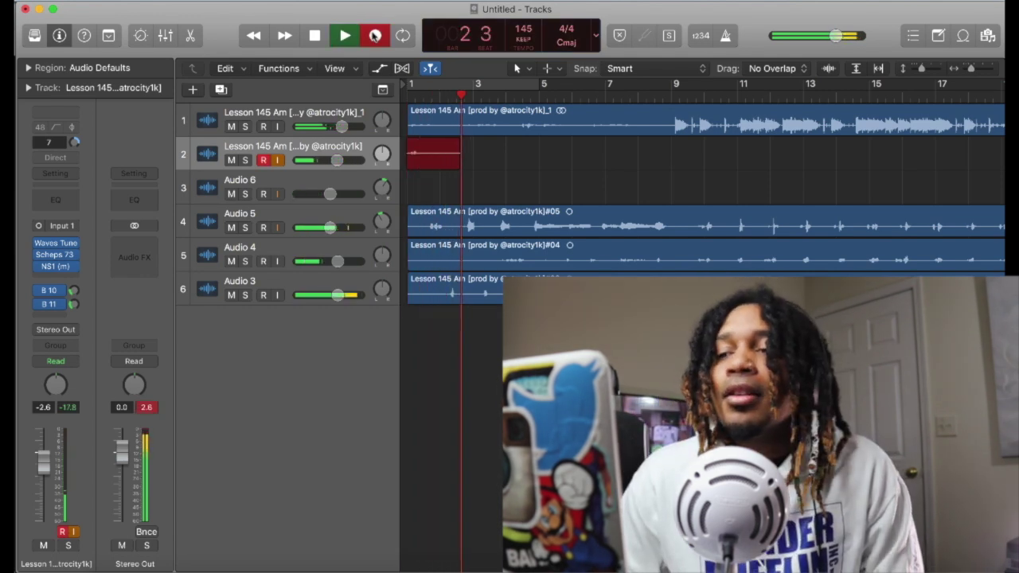
left_click_drag(329, 228, 310, 224)
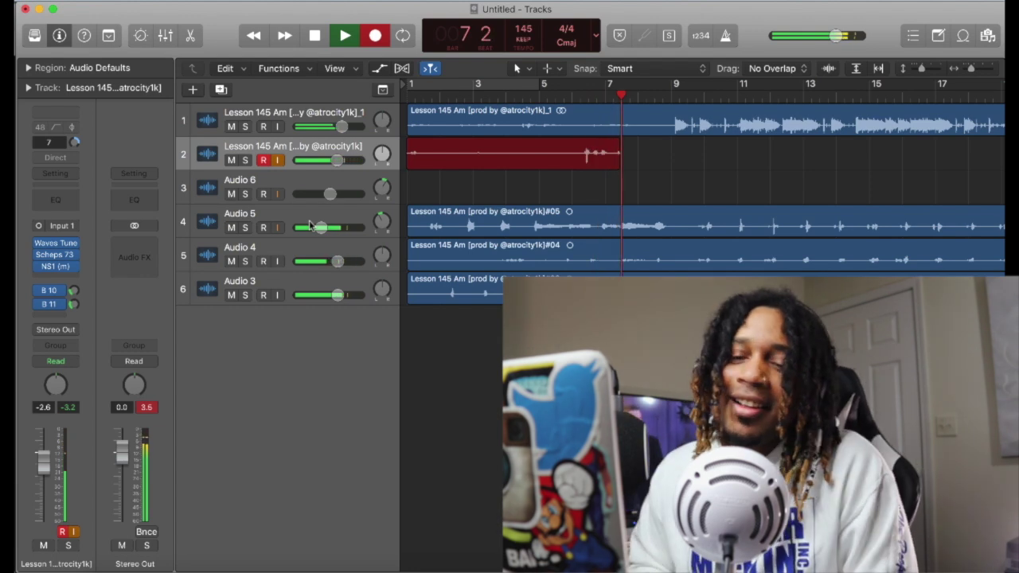
Stop the recording and delete the short take from track 2 together with its audio file
key("space")
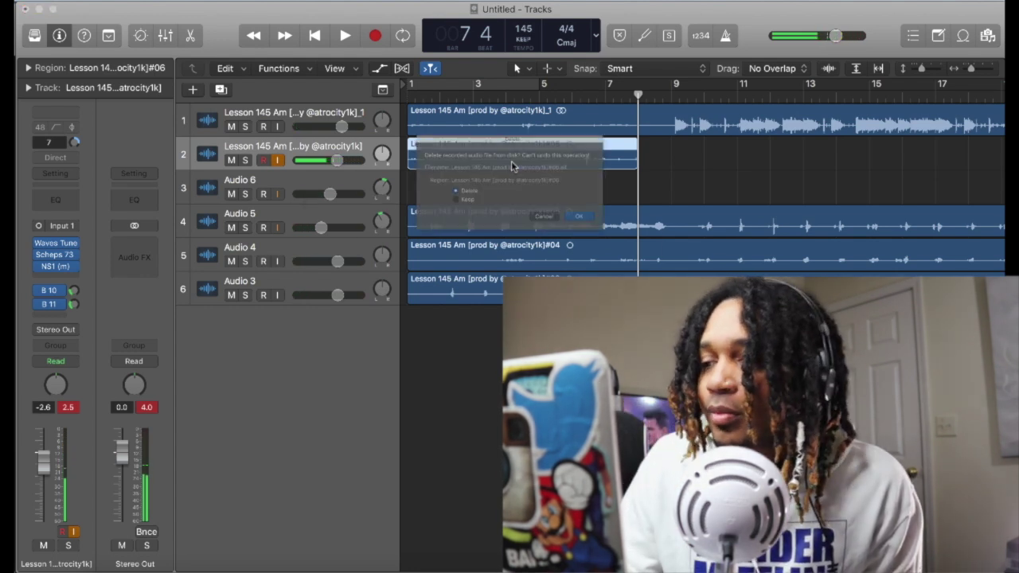
key("BackSpace")
key("Return")
Record a fresh take on track 2 from bar 1 to about bar 27 and move its region down to Audio 6
left_click(317, 37)
left_click(376, 37)
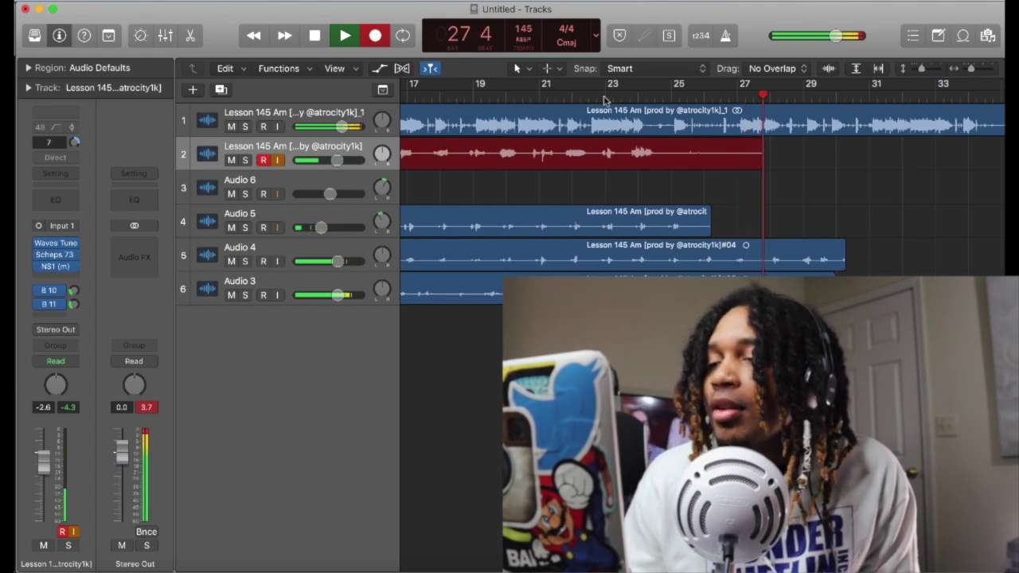
key("space")
scroll(659, 238, "left", 5)
scroll(658, 239, "left", 3)
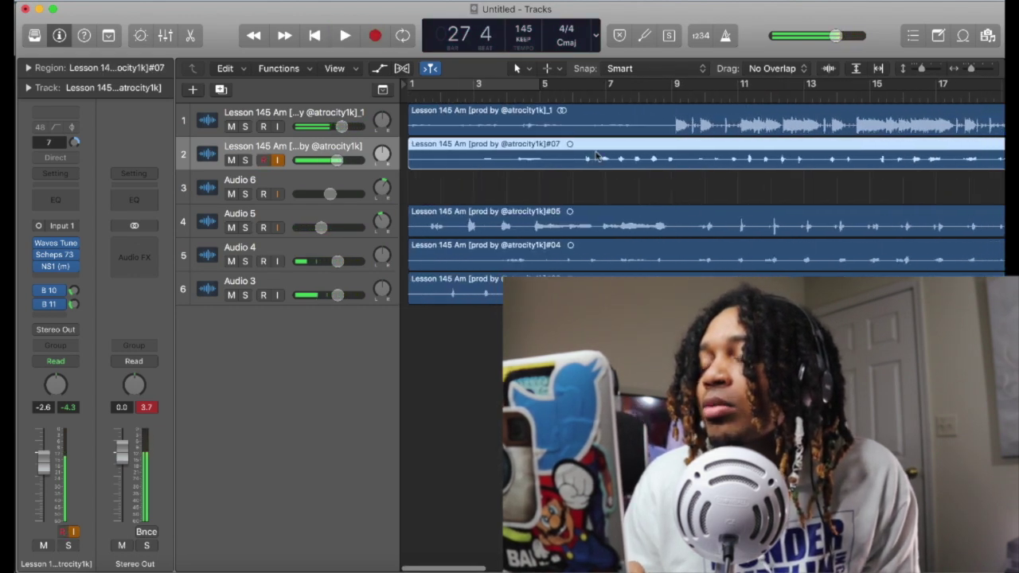
left_click_drag(603, 162, 603, 195)
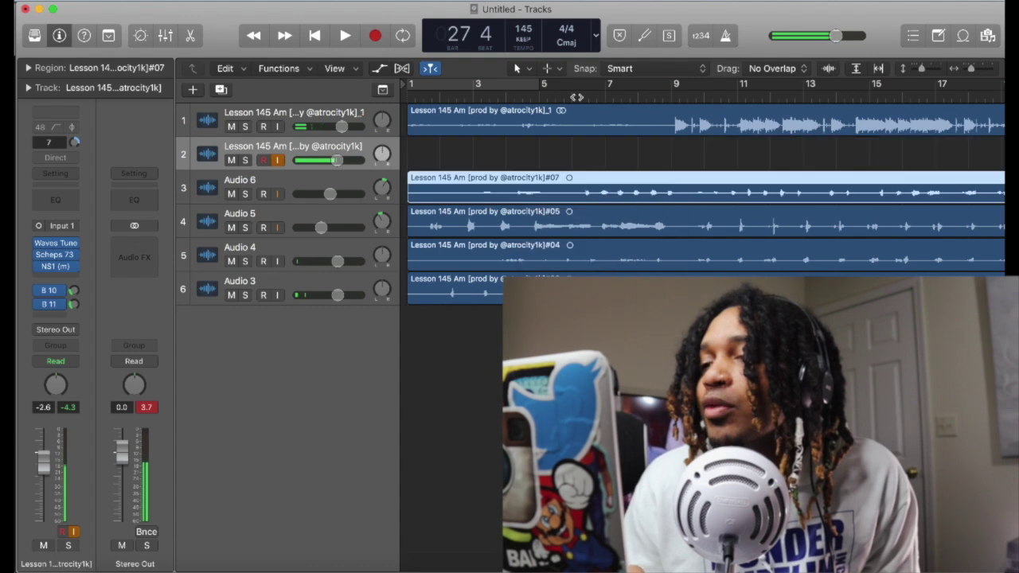
During playback from about bar 5, set Audio 6 to -8.8 dB with pan +53 and pan Audio 5 further left
left_click(568, 89)
key("space")
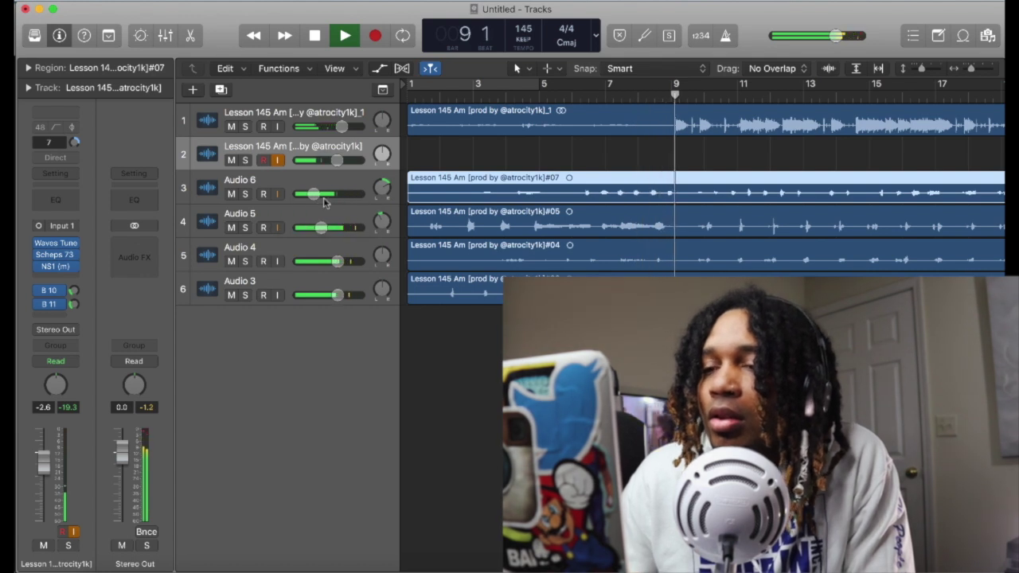
left_click(376, 185)
left_click_drag(375, 183, 376, 172)
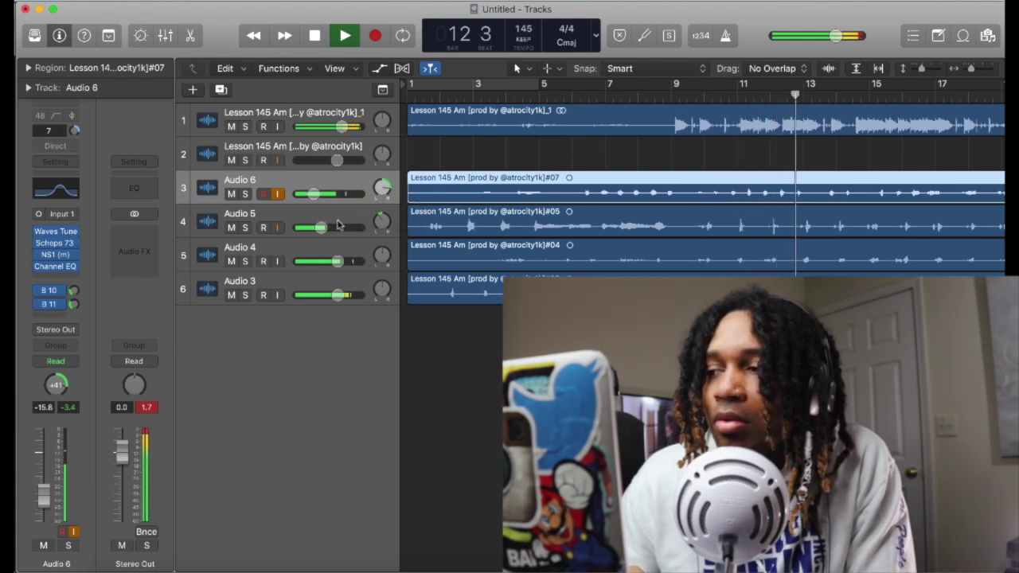
left_click_drag(374, 189, 375, 180)
left_click_drag(314, 194, 323, 194)
left_click_drag(379, 226, 383, 252)
left_click_drag(325, 194, 330, 194)
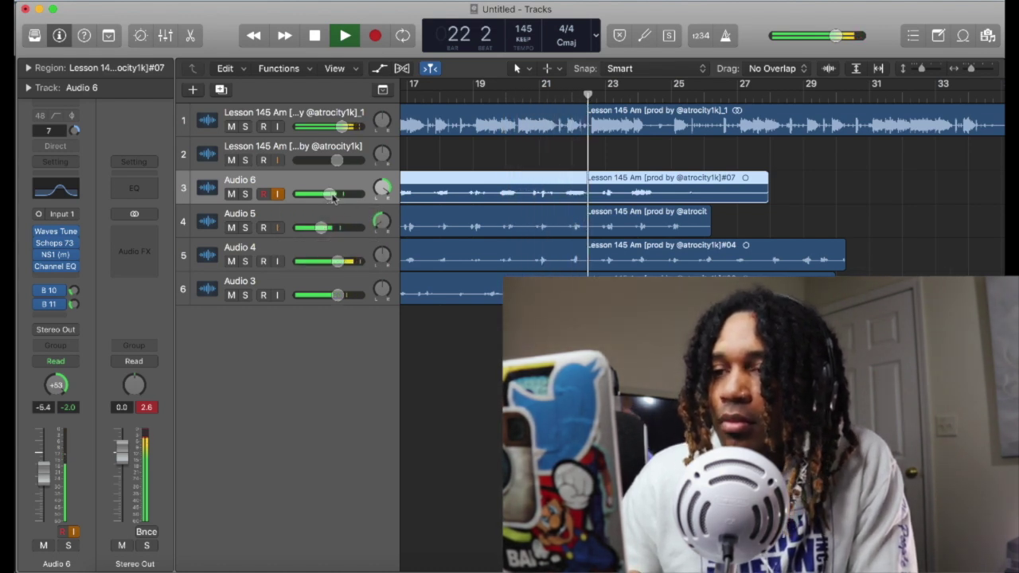
left_click_drag(339, 199, 332, 199)
Mute Audio 5 and set the pan of Audio 6 to +30
left_click(231, 227)
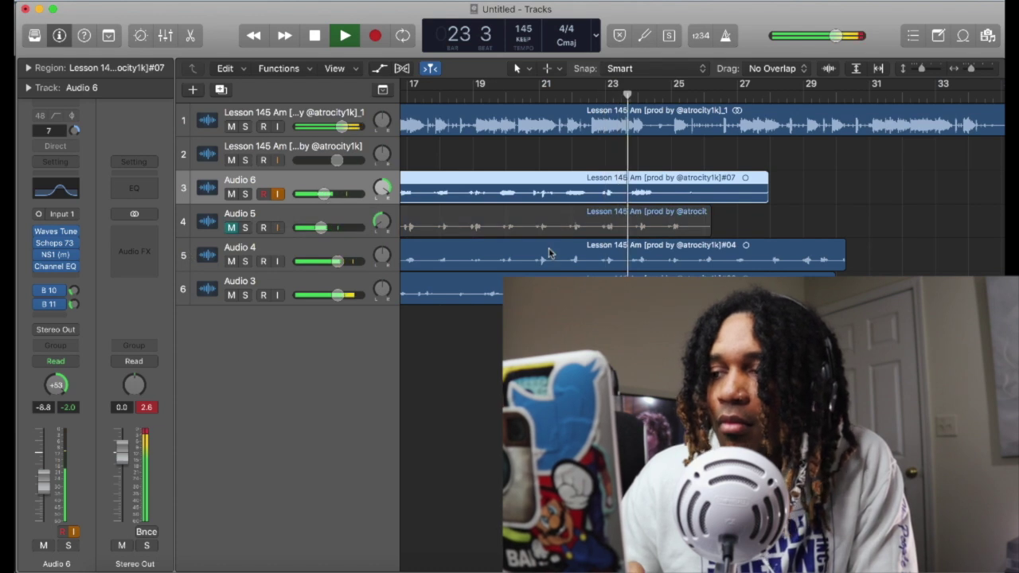
scroll(549, 254, "left", 5)
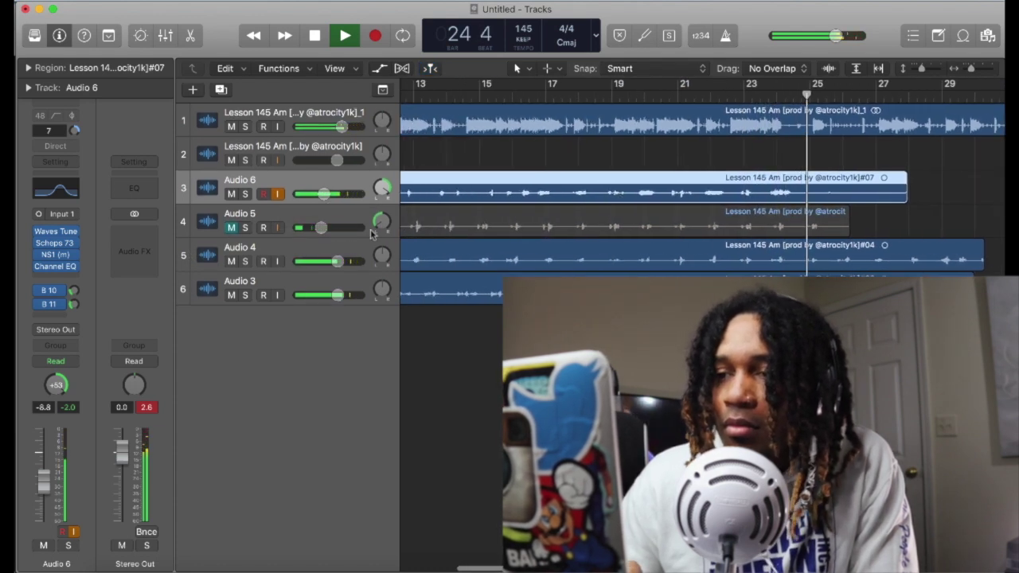
left_click_drag(382, 188, 382, 201)
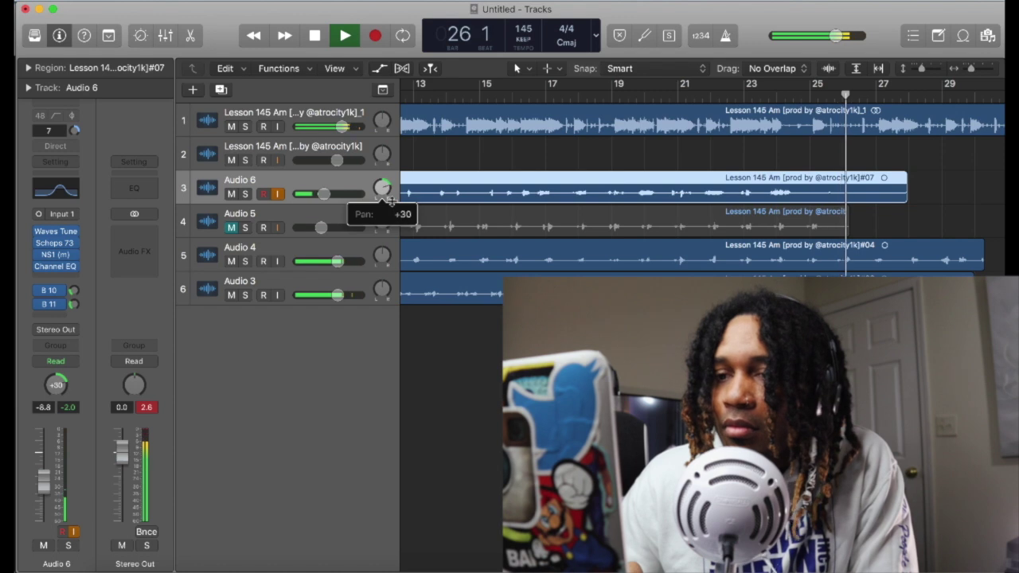
Check the channel strips of Audio 4 and Audio 3, and reselect track 2
left_click(330, 249)
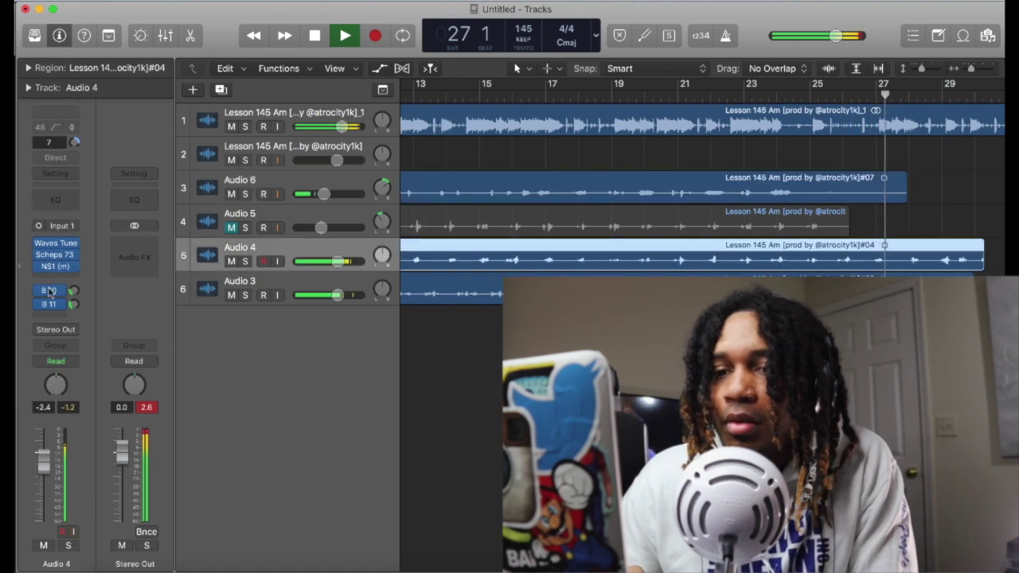
left_click(299, 280)
scroll(733, 206, "left", 5)
scroll(733, 205, "left", 1)
left_click(303, 155)
scroll(459, 156, "left", 6)
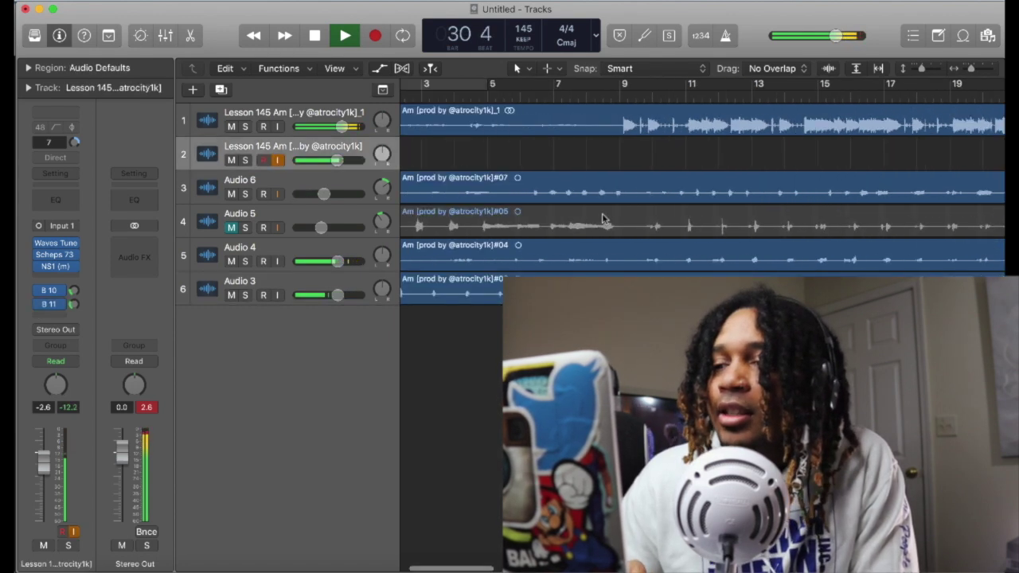
Toggle the mute on Audio 5 to compare the mix with and without it, leaving the track unmuted
left_click(231, 228)
left_click(230, 227)
left_click(231, 228)
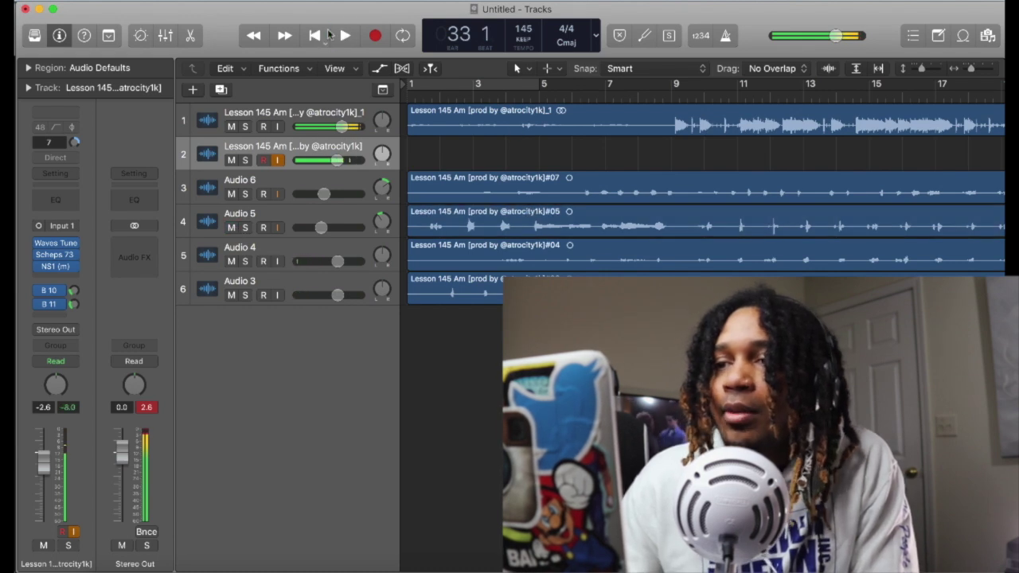
Play the arrangement from bar 1 and pan Audio 5 to -31
left_click(316, 36)
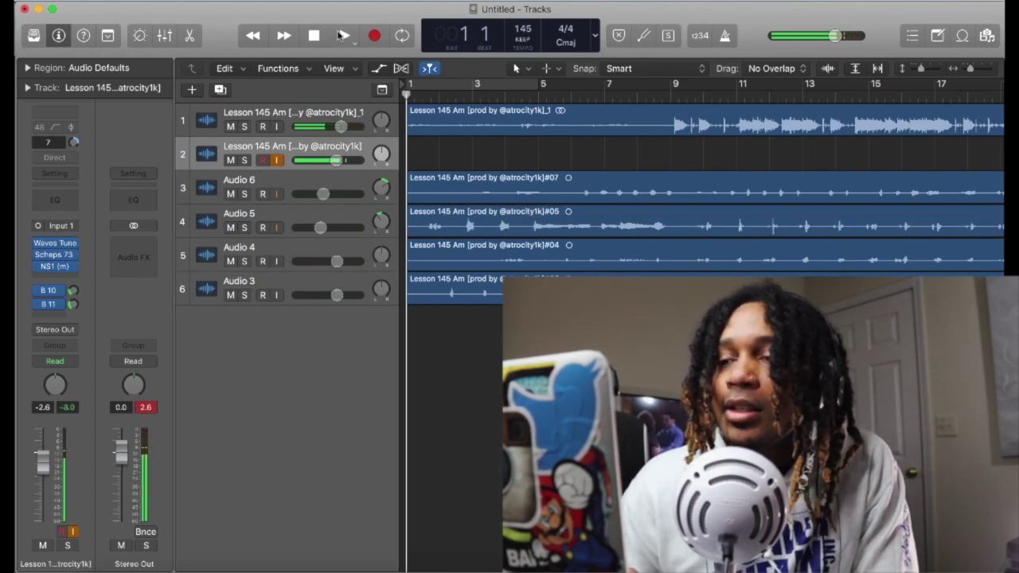
left_click(344, 36)
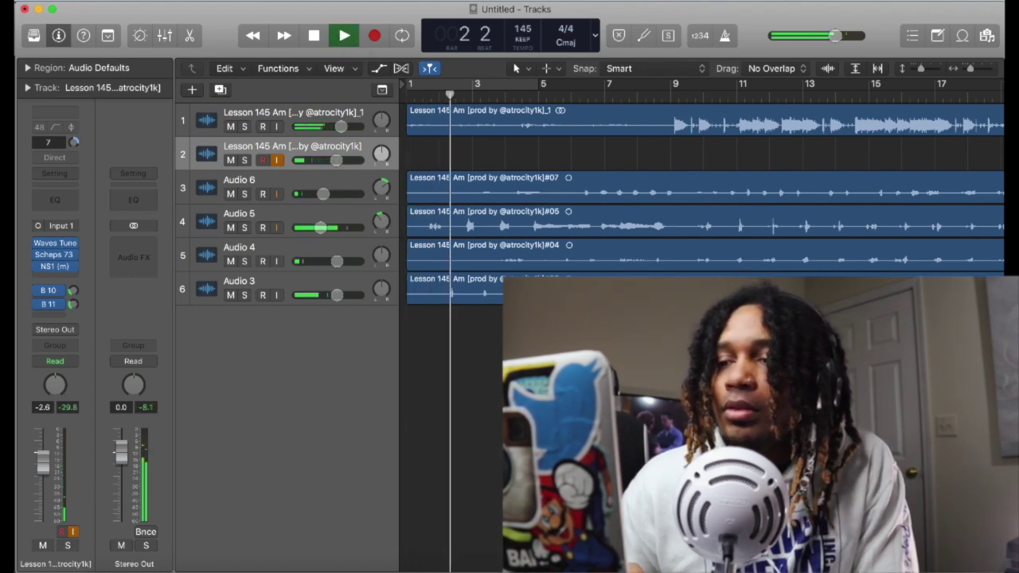
left_click_drag(382, 221, 381, 229)
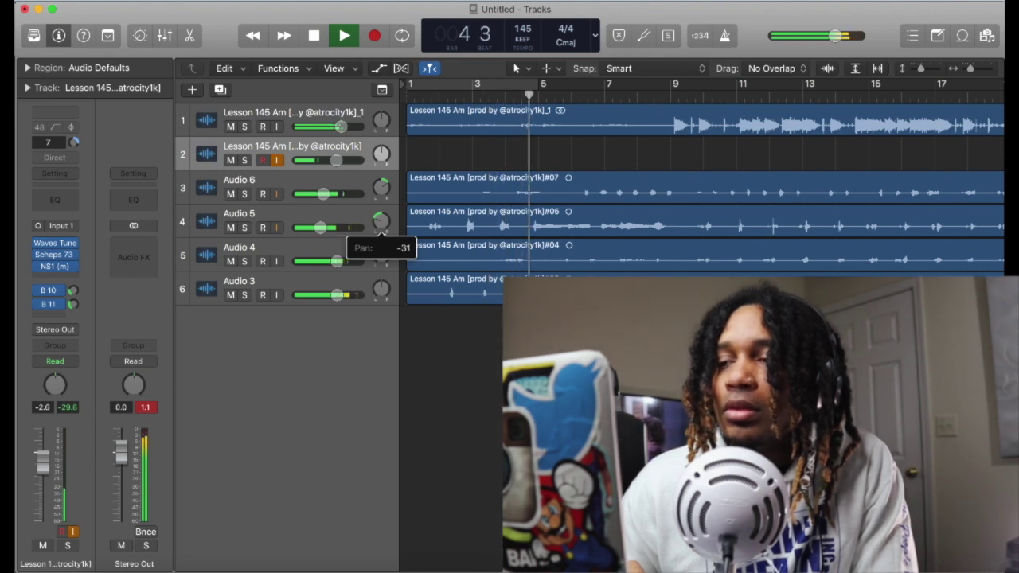
Pan Audio 5 slightly further left and lower its volume a little
left_click_drag(382, 229, 381, 231)
left_click_drag(320, 228, 318, 228)
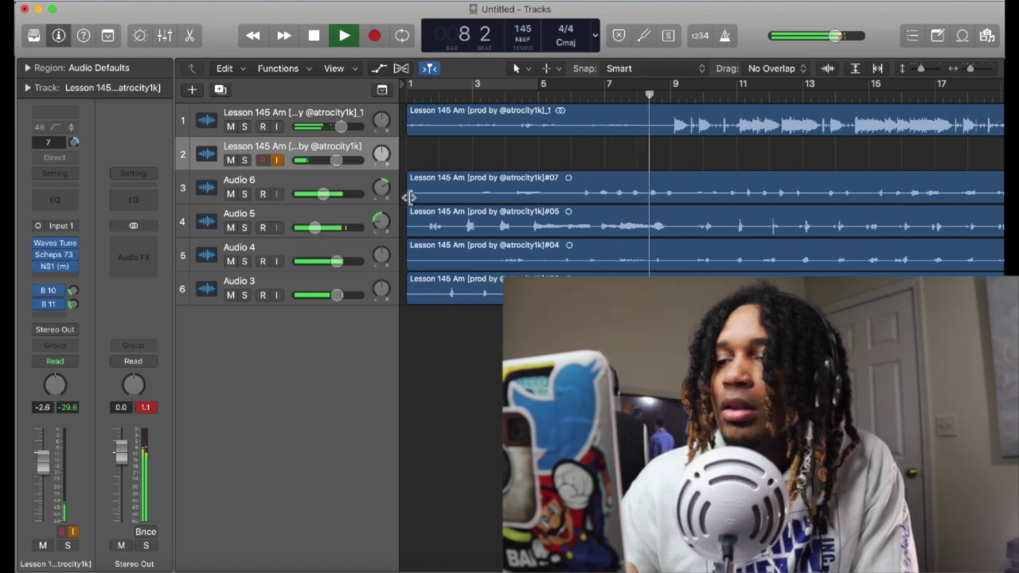
Trim the start of the Audio 6 region to just after bar 9, where the beat comes in
left_click(457, 198)
left_click_drag(457, 197, 680, 198)
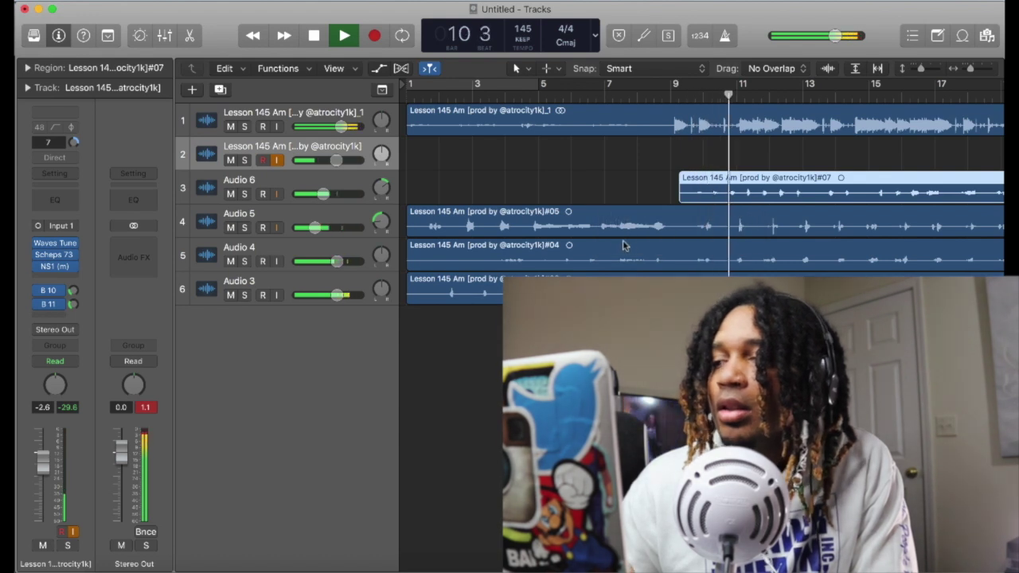
scroll(626, 244, "right", 3)
Set the pan of Audio 6 to +49 and raise the volume of Audio 4 slightly
mouse_move(382, 198)
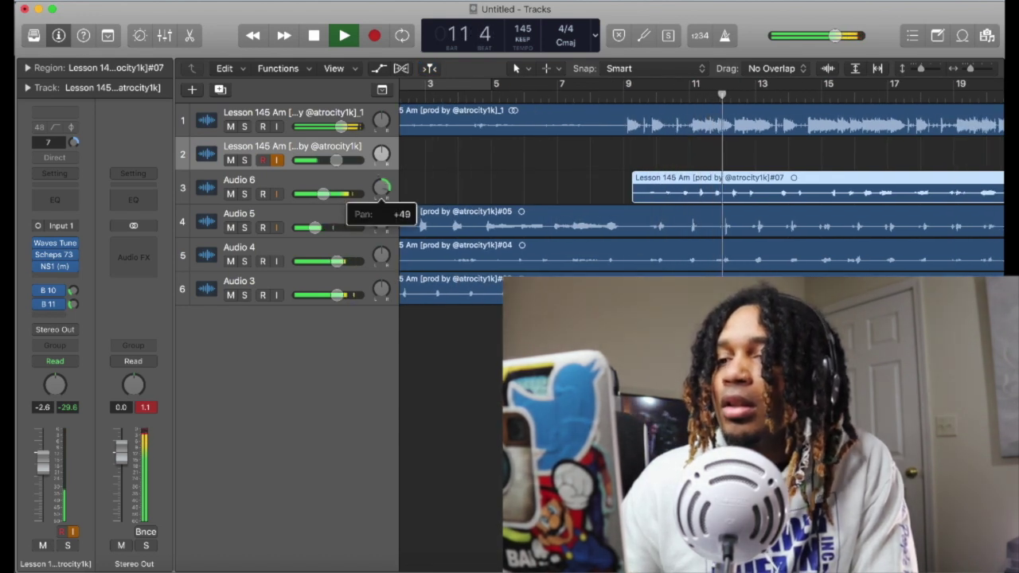
mouse_move(381, 226)
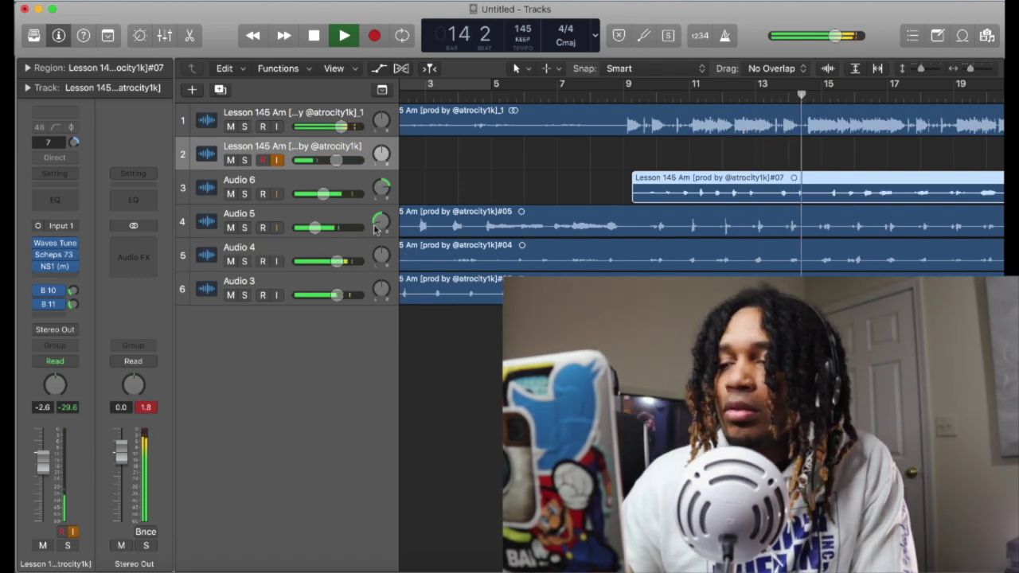
mouse_move(331, 265)
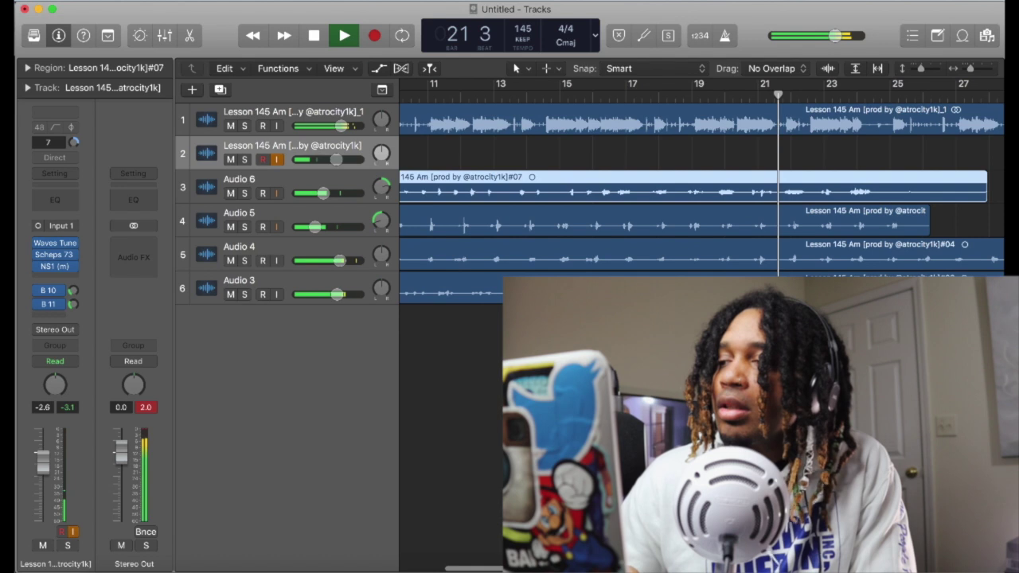
Trim the ends of the Audio 6, Audio 5, Audio 4 and Audio 3 regions to around bar 25
left_click_drag(984, 194, 878, 196)
left_click_drag(962, 256, 789, 263)
left_click_drag(810, 227, 788, 231)
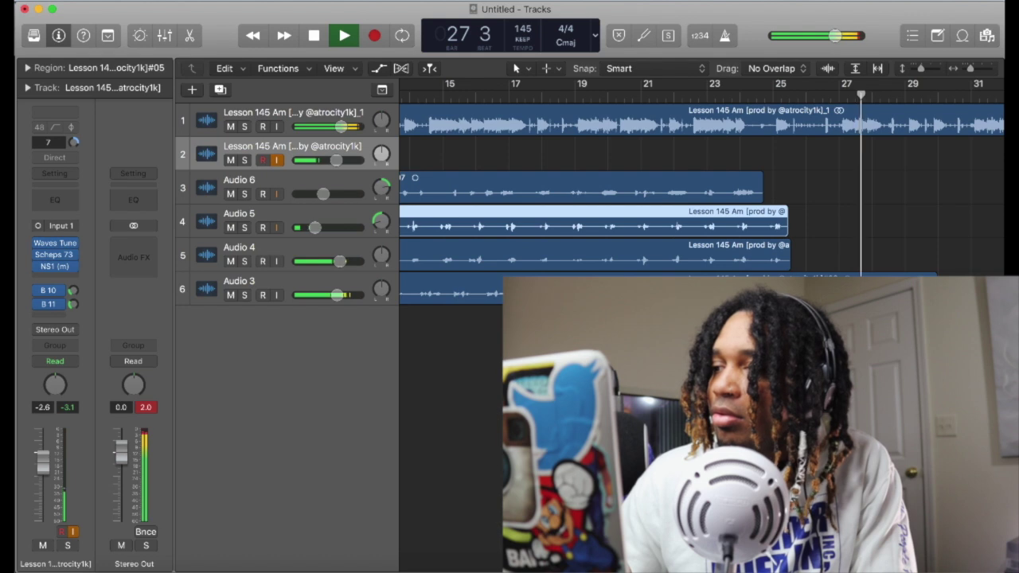
left_click_drag(935, 287, 780, 287)
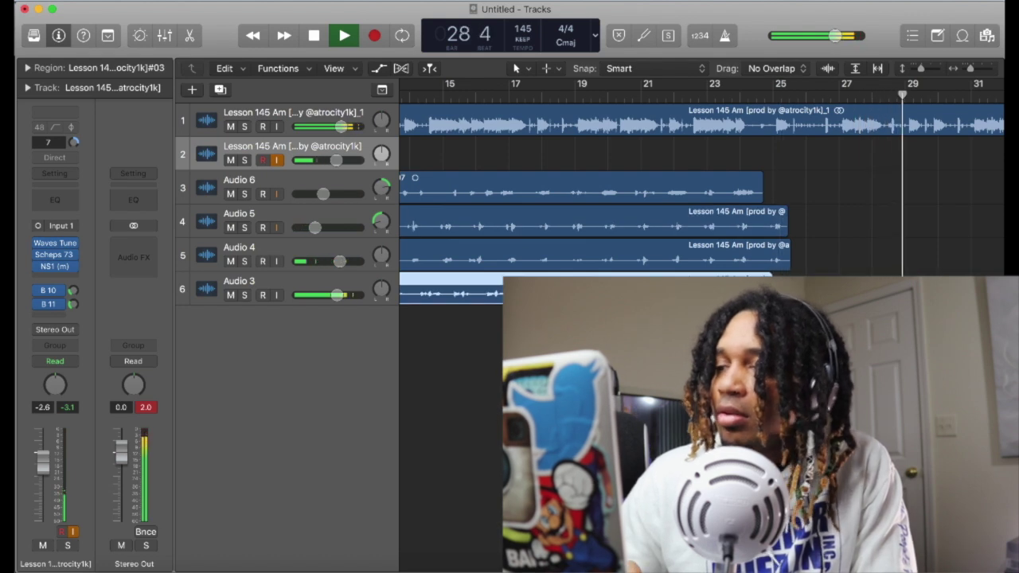
Play the arrangement from about bar 8, replay it from bar 9 to hear the layered vocals, and stop playback
scroll(701, 199, "left", 10)
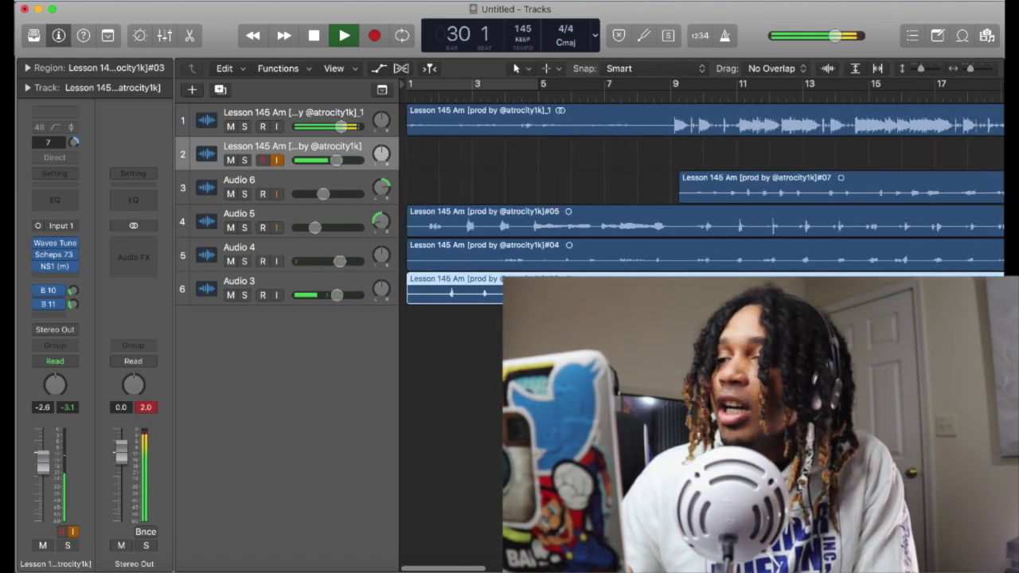
left_click(647, 95)
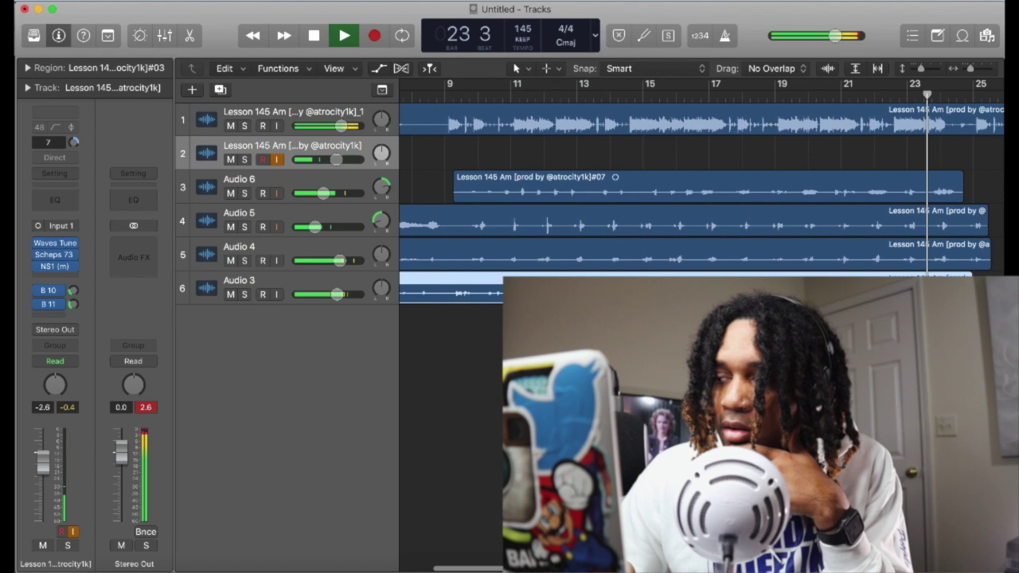
scroll(558, 120, "left", 3)
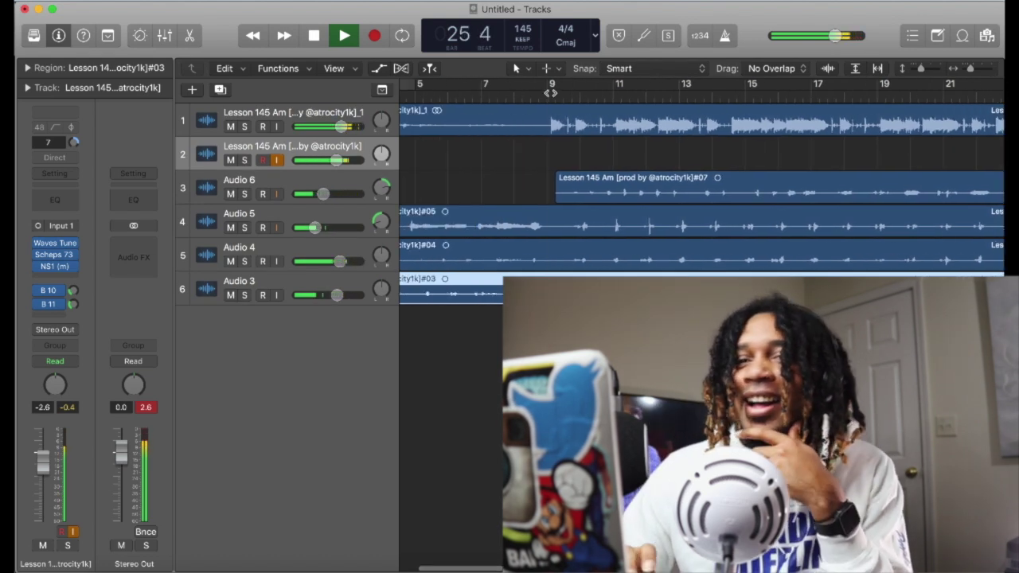
left_click(551, 93)
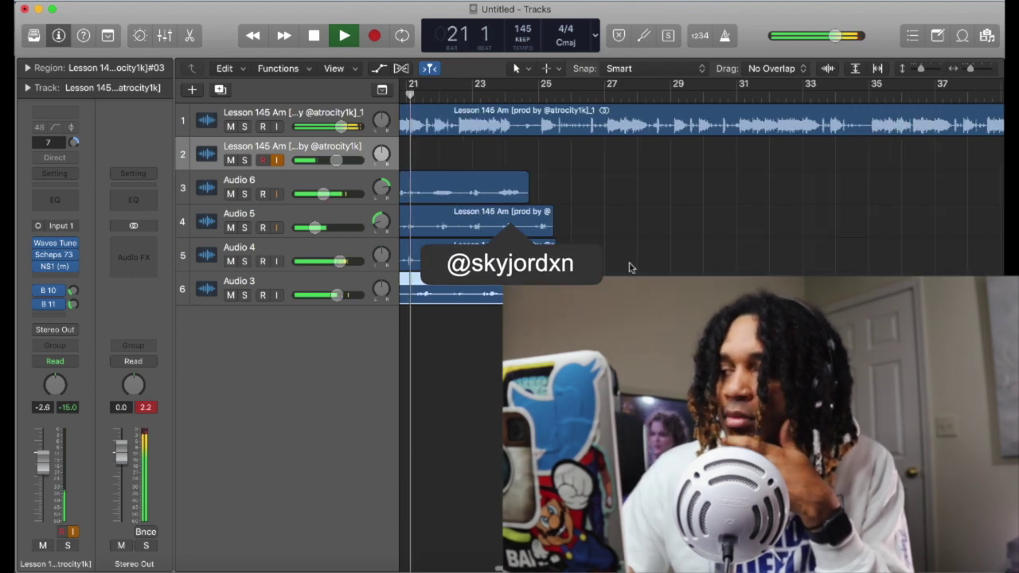
scroll(629, 266, "left", 5)
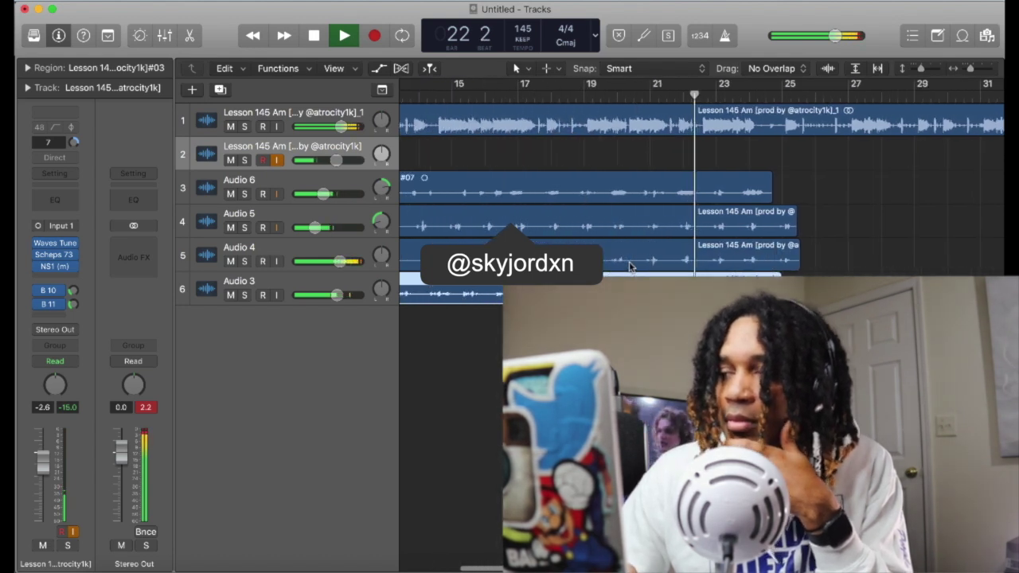
scroll(629, 266, "left", 1)
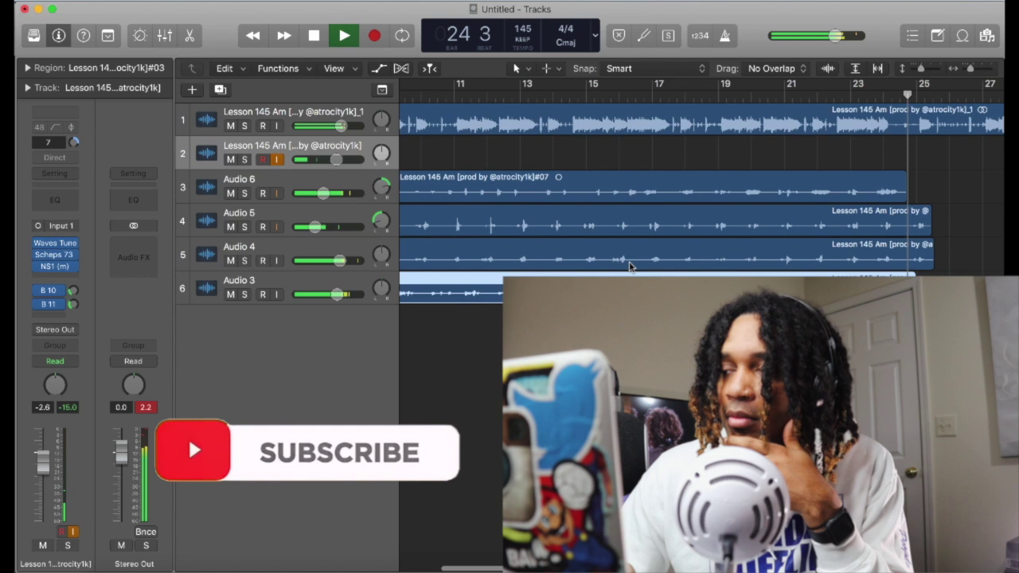
scroll(629, 266, "left", 8)
key("space")
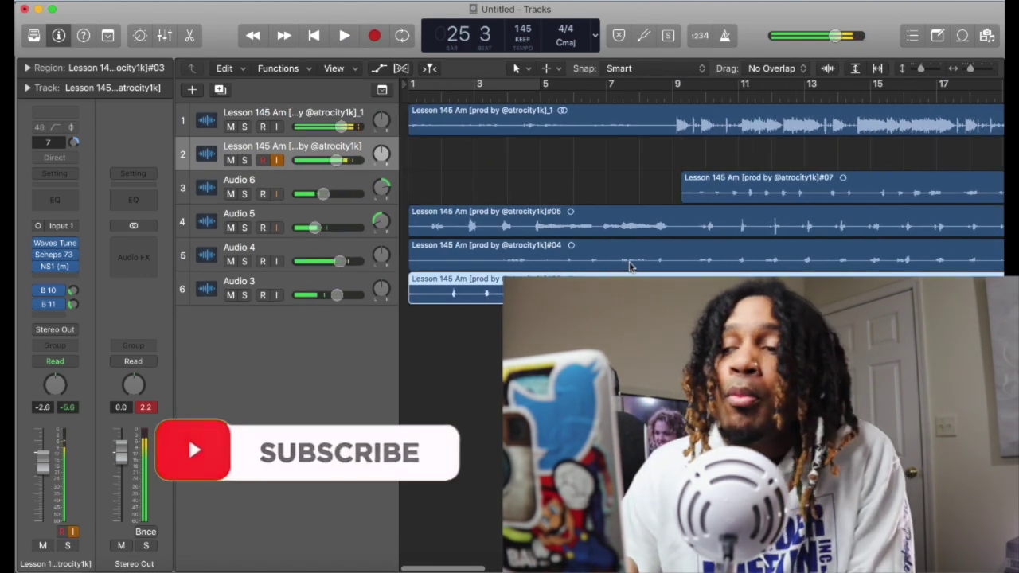